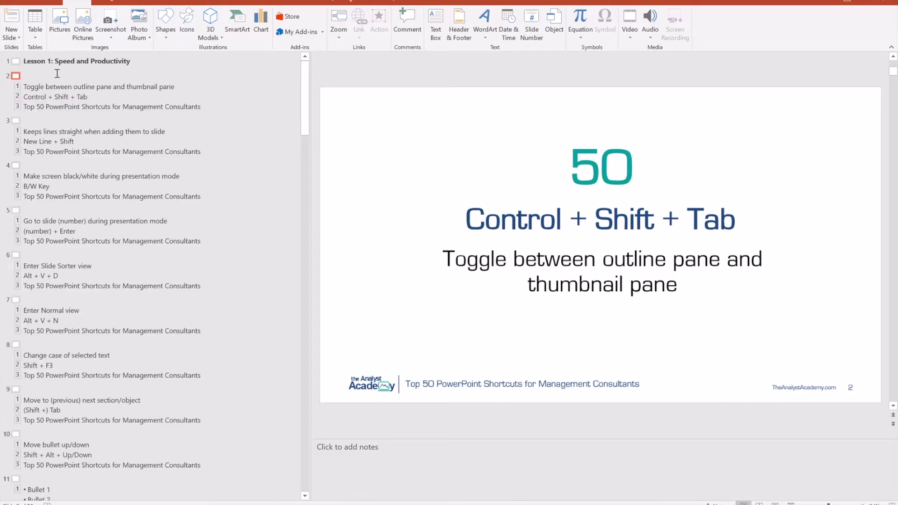
Step: Replace the outline with slide thumbnails using Ctrl+Shift+Tab and go to slide 3
{"action": "left_click", "coordinate": [57, 74]}
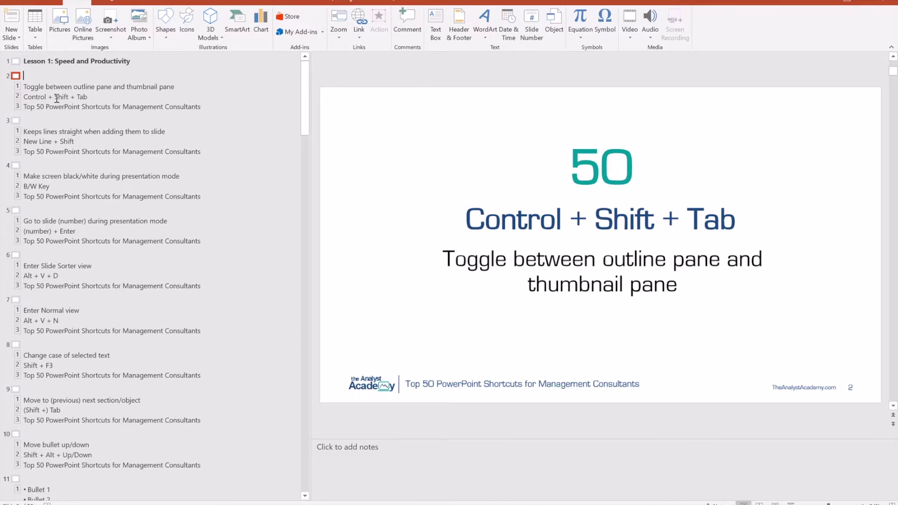
{"action": "key", "text": "ctrl+shift+Tab"}
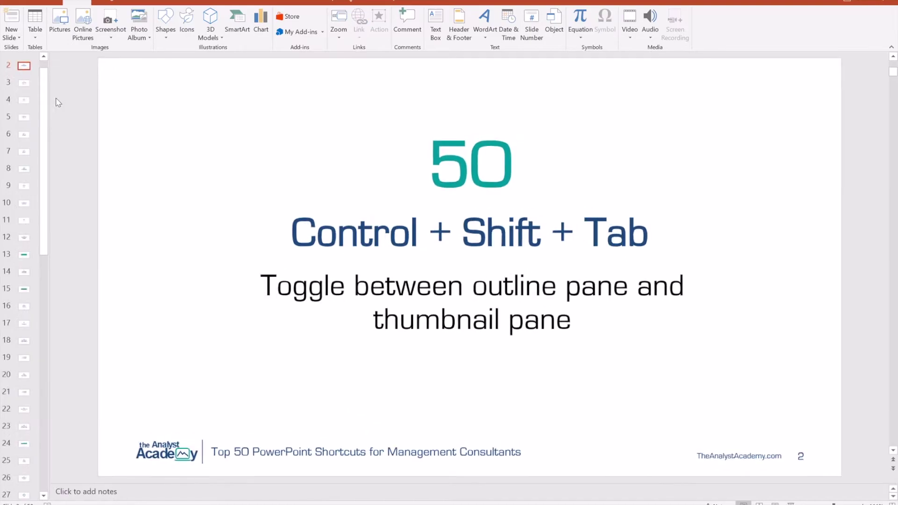
{"action": "key", "text": "Down"}
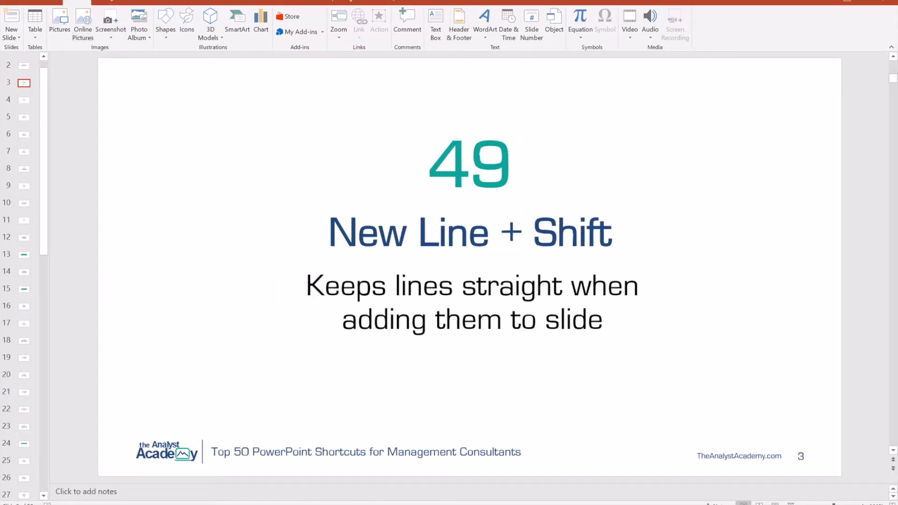
Step: Draw a straight line on slide 3, holding Shift to snap it to a 45° diagonal
{"action": "left_click", "coordinate": [173, 35]}
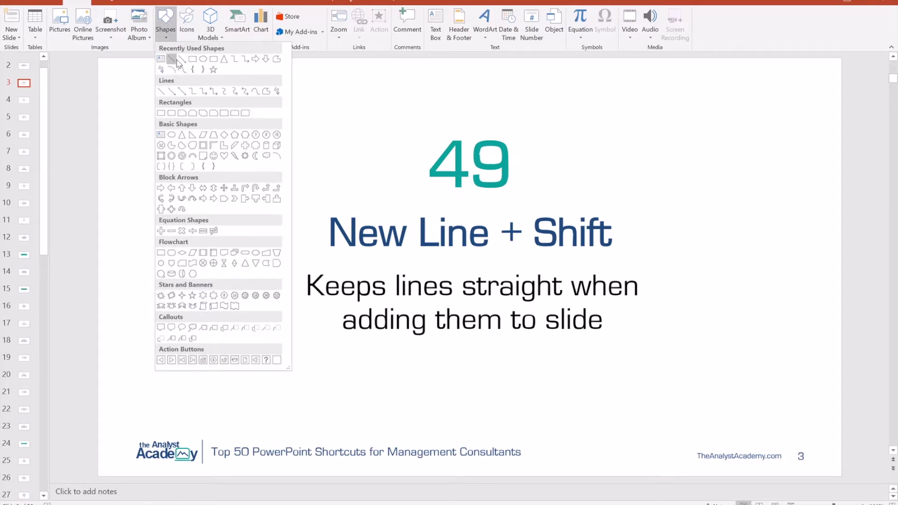
{"action": "left_click", "coordinate": [177, 62]}
{"action": "left_click_drag", "start_coordinate": [148, 123], "coordinate": [338, 148]}
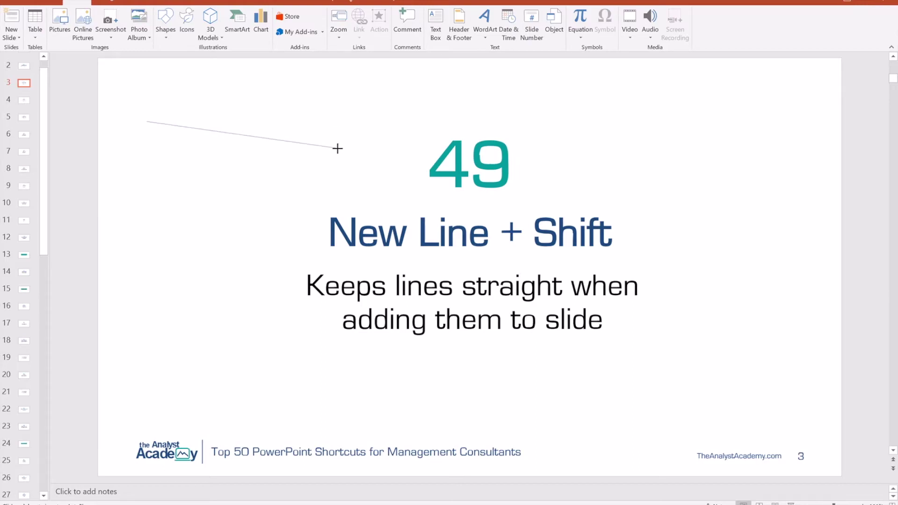
{"action": "key", "text": "shift"}
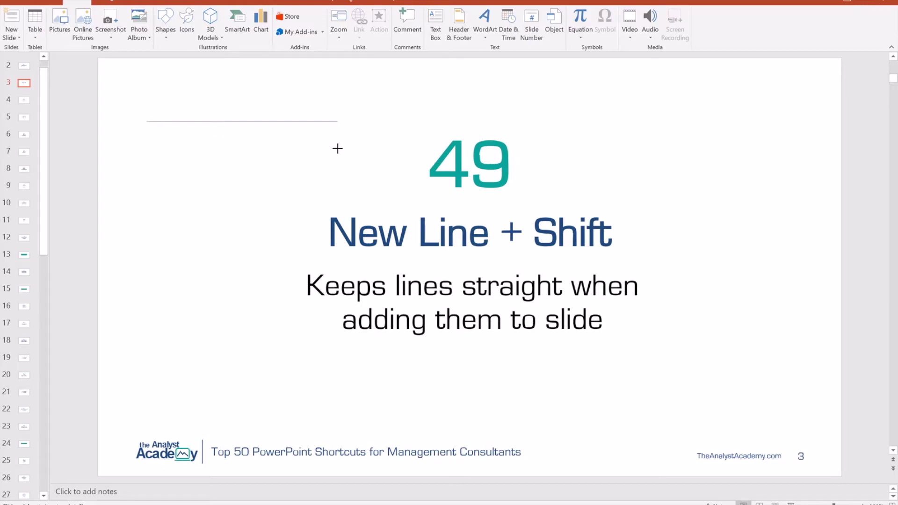
{"action": "left_click_drag", "start_coordinate": [337, 148], "coordinate": [211, 255]}
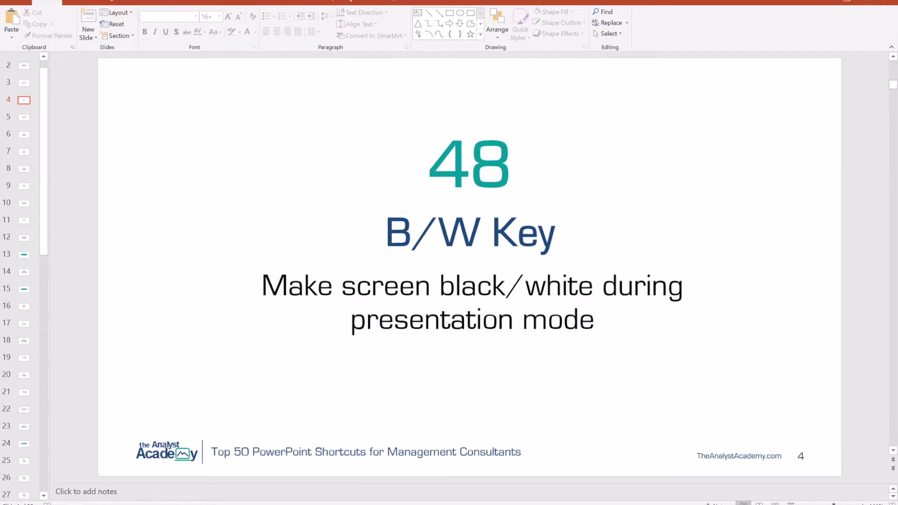
Step: Present from slide 4 with Shift+F5 and toggle black and white screens with B and W
{"action": "key", "text": "shift+F5"}
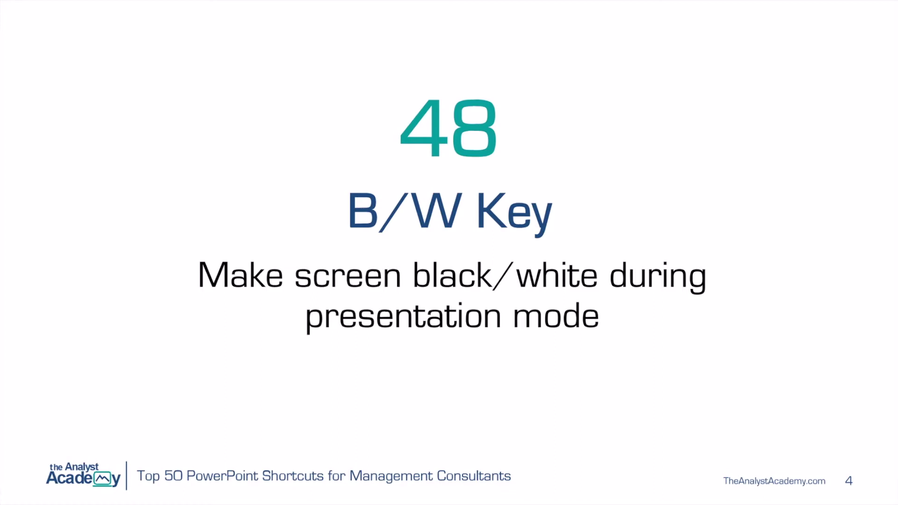
{"action": "key", "text": "b"}
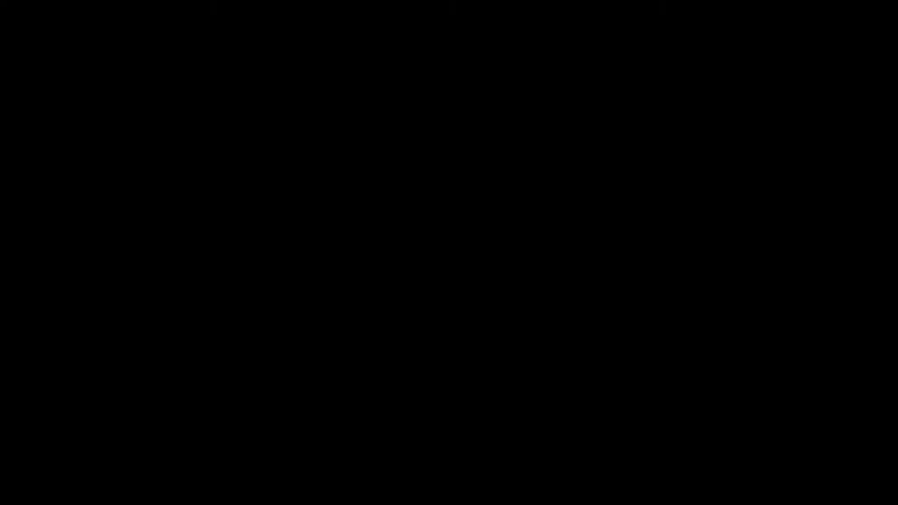
{"action": "key", "text": "b"}
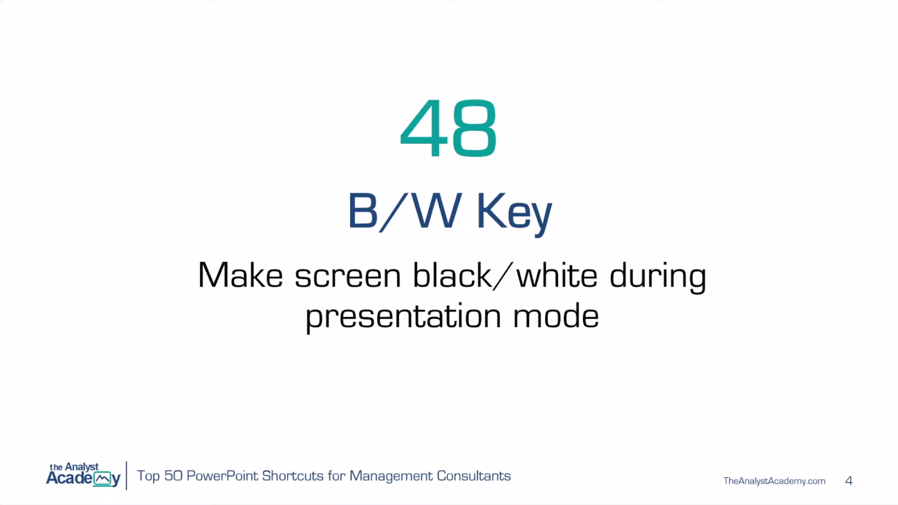
{"action": "key", "text": "w"}
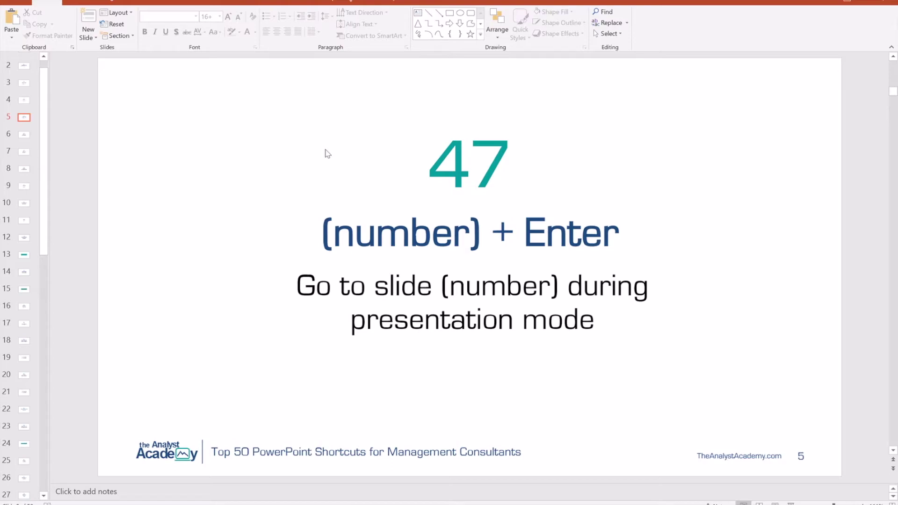
Step: Present from slide 5, jump to slide 3 and back to 5, then exit to slide 6
{"action": "key", "text": "shift+F5"}
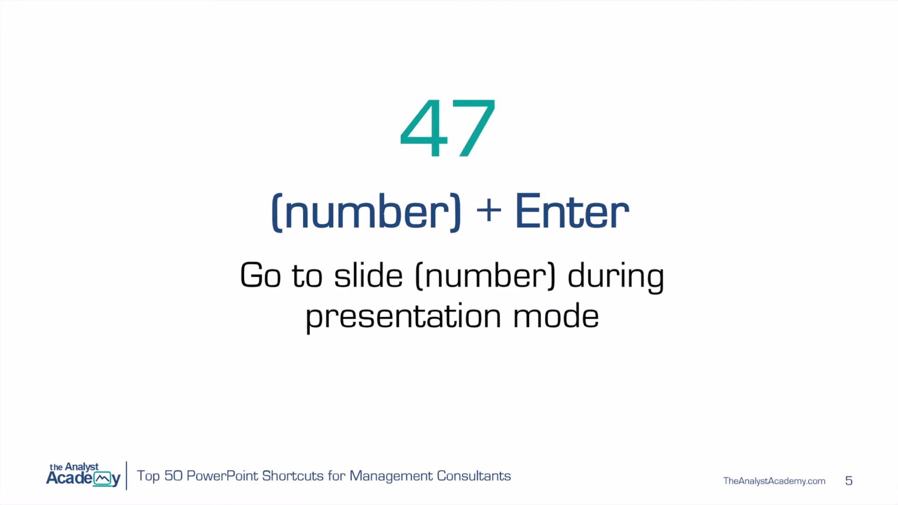
{"action": "key", "text": "3"}
{"action": "key", "text": "Return"}
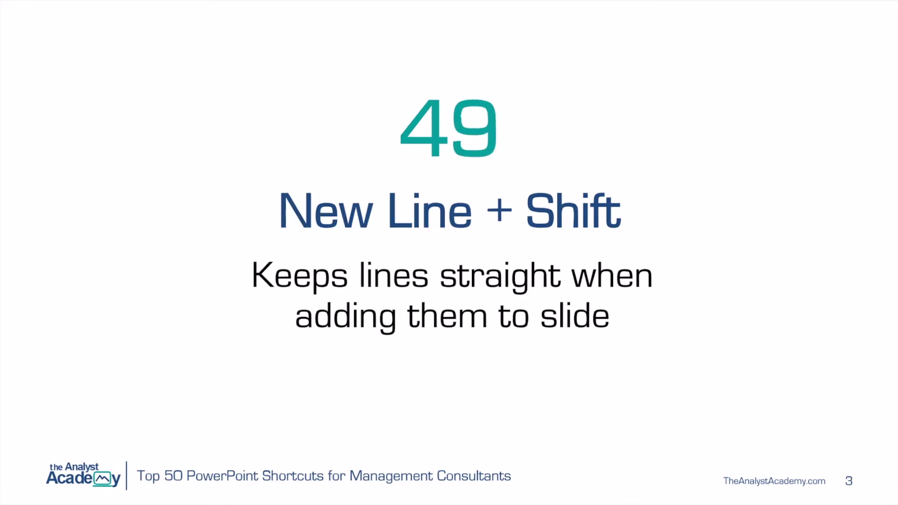
{"action": "key", "text": "5"}
{"action": "key", "text": "Return"}
{"action": "key", "text": "Escape"}
{"action": "key", "text": "Page_Down"}
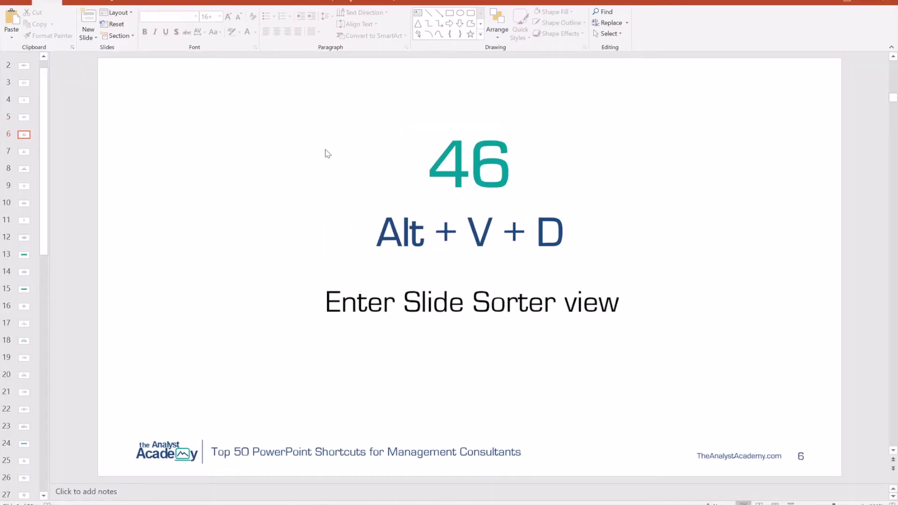
Step: Switch to Slide Sorter with Alt+V+D, back to Normal with Alt+V+N, then scroll to slide 8
{"action": "key", "text": "alt+v"}
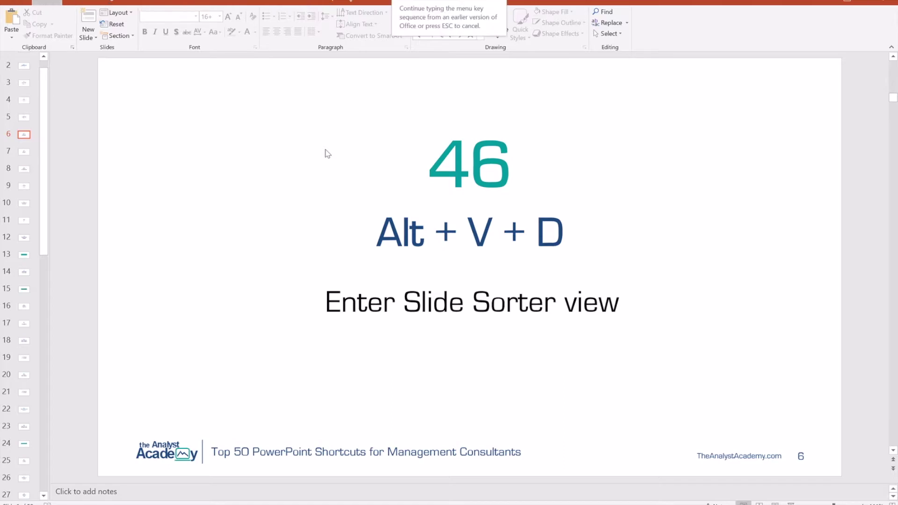
{"action": "key", "text": "d"}
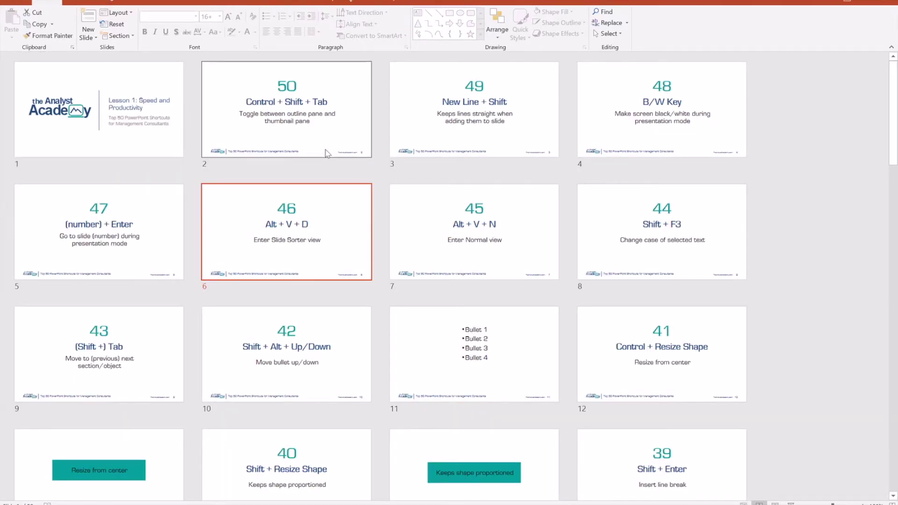
{"action": "key", "text": "alt+v"}
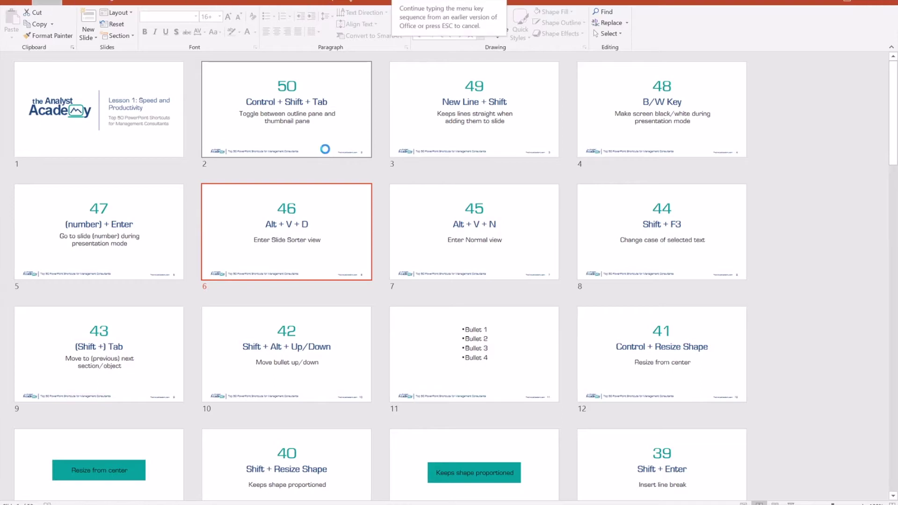
{"action": "key", "text": "n"}
{"action": "scroll", "coordinate": [327, 154], "scroll_direction": "down", "scroll_amount": 1}
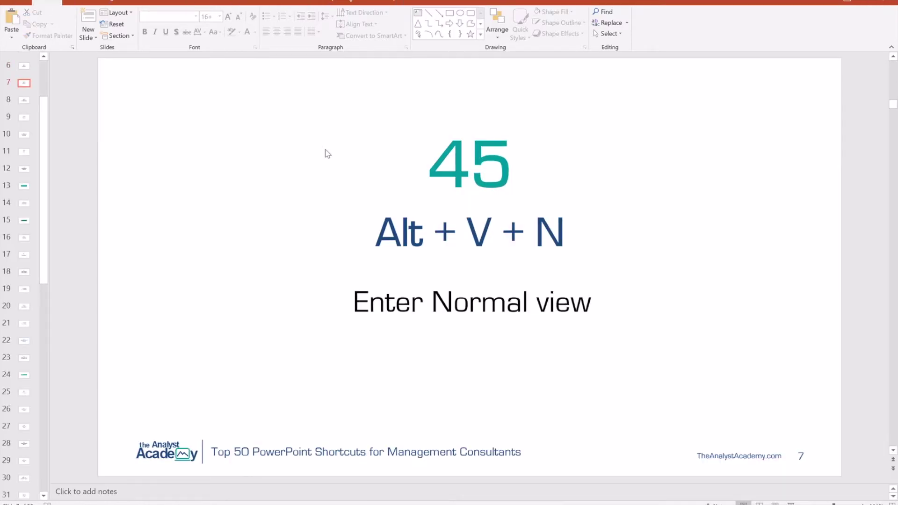
{"action": "scroll", "coordinate": [327, 154], "scroll_direction": "down", "scroll_amount": 1}
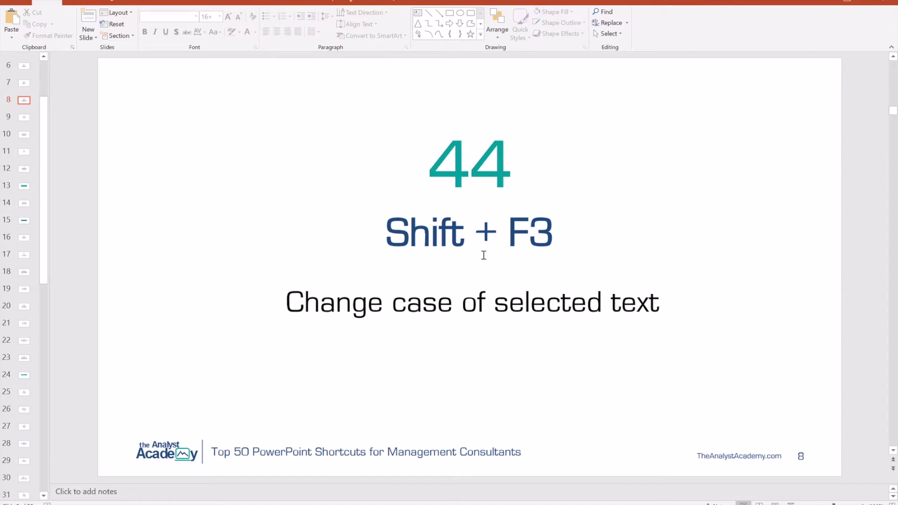
Step: Cycle 'Change case of selected text' through uppercase, lowercase and sentence case with Shift+F3, then go to slide 9
{"action": "left_click", "coordinate": [445, 302]}
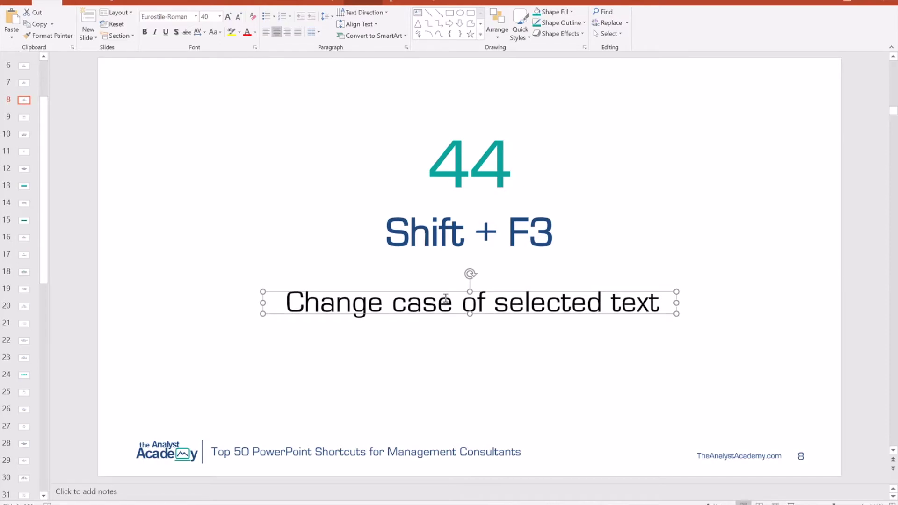
{"action": "key", "text": "shift+F3"}
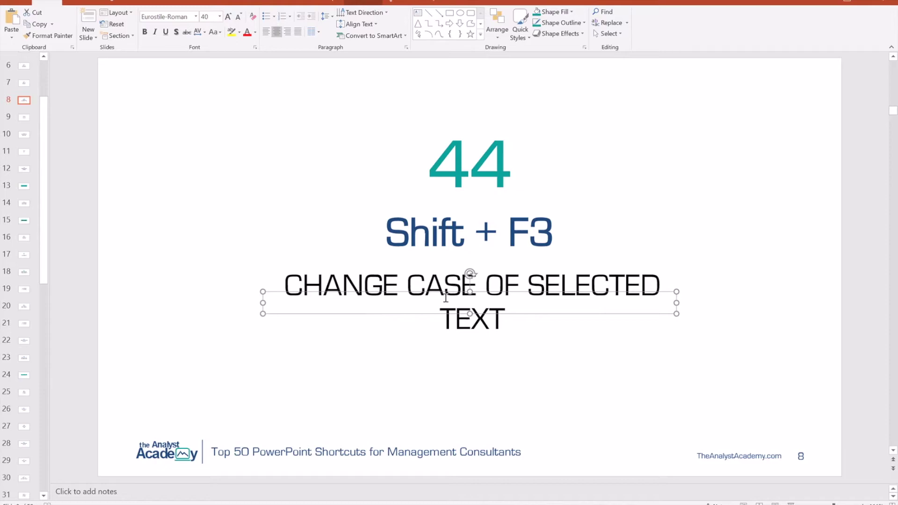
{"action": "key", "text": "shift+F3"}
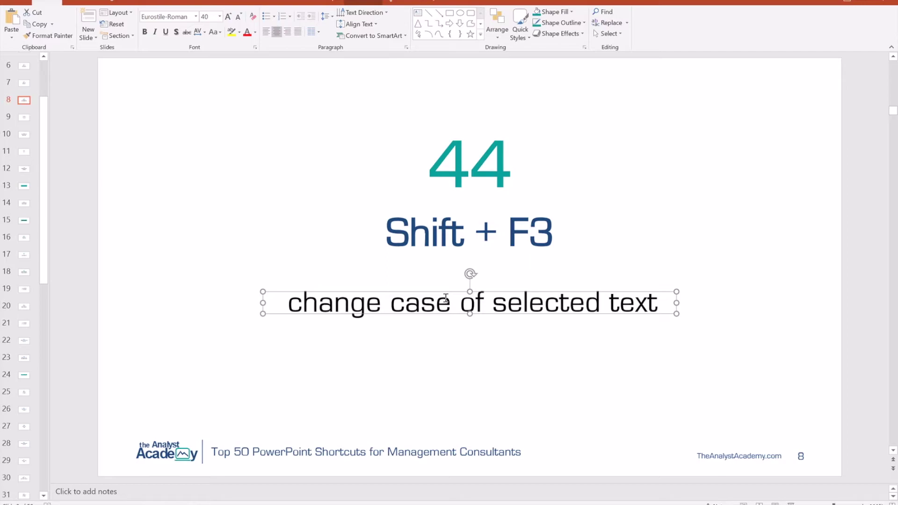
{"action": "key", "text": "shift+F3"}
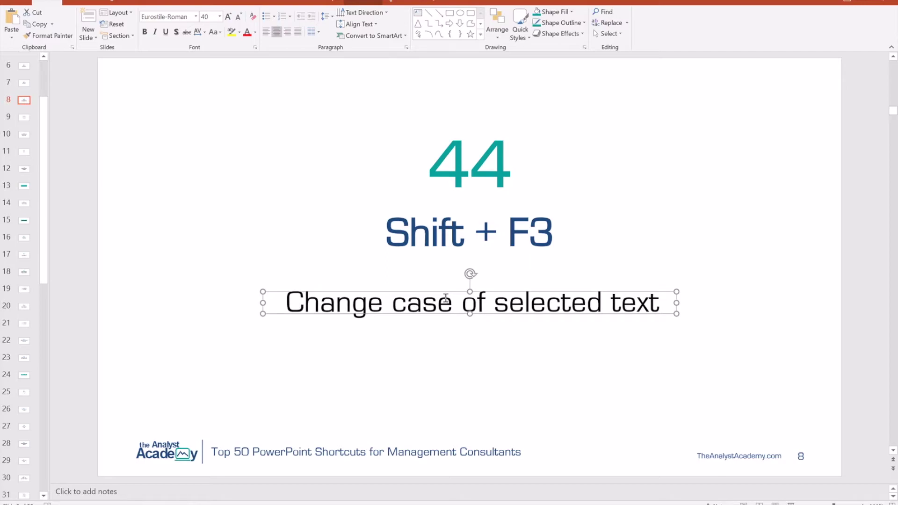
{"action": "key", "text": "Page_Down"}
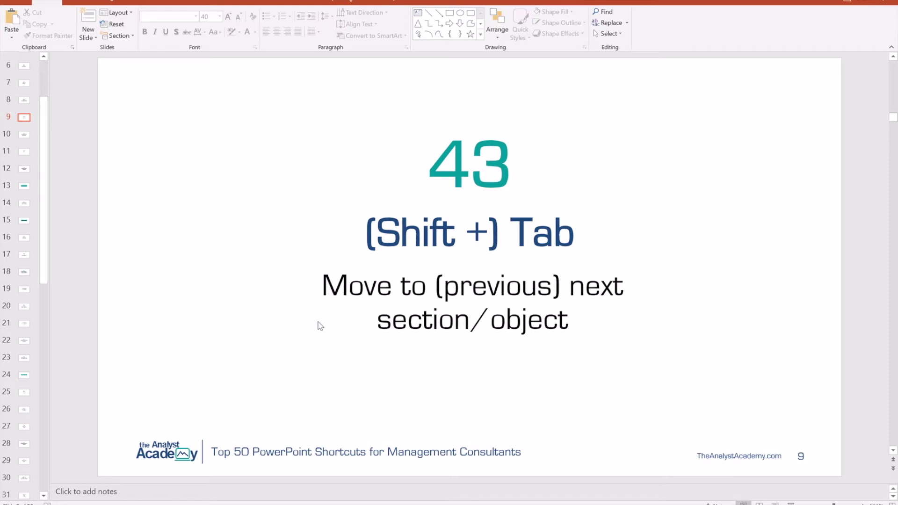
Step: Cycle the selection through slide 9's objects with Shift+Tab, then advance to slide 10
{"action": "left_click", "coordinate": [420, 303]}
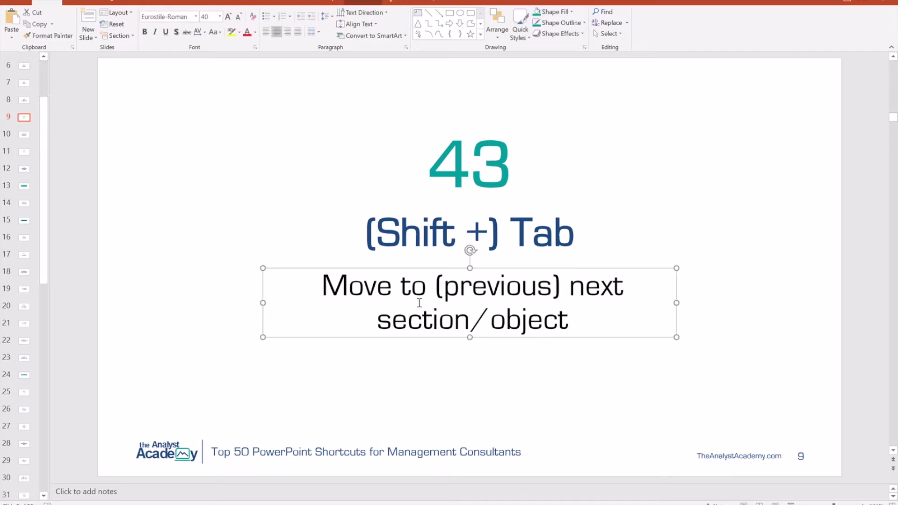
{"action": "key", "text": "shift+Tab"}
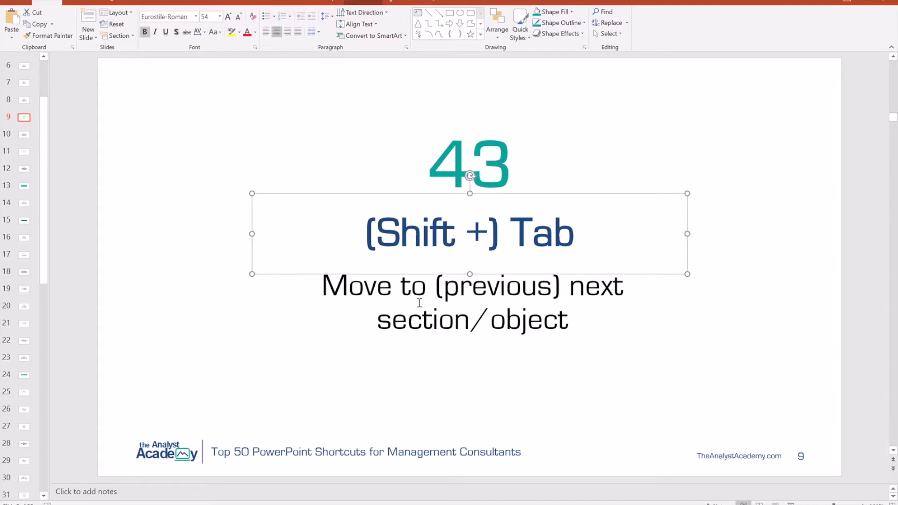
{"action": "key", "text": "shift+Tab"}
{"action": "key", "text": "shift+Tab"}
{"action": "key", "text": "shift+Tab"}
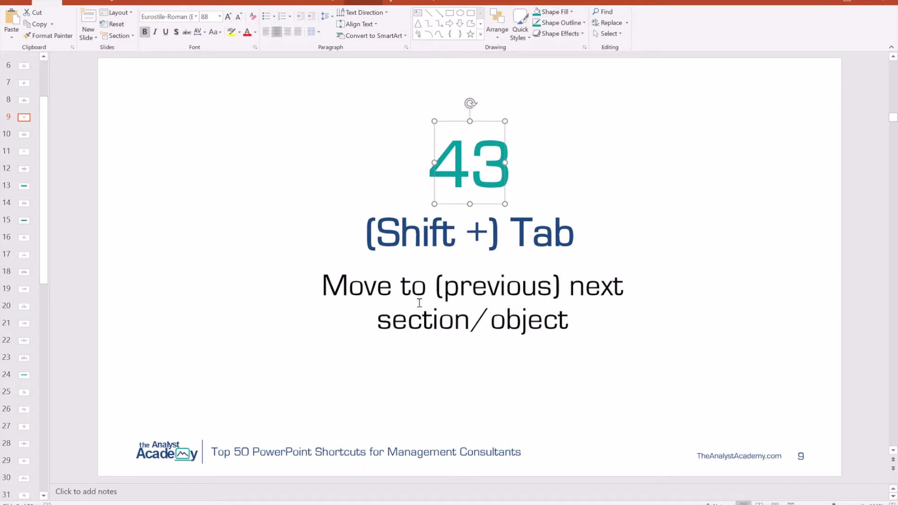
{"action": "key", "text": "shift+Tab"}
{"action": "key", "text": "shift+Tab"}
{"action": "key", "text": "shift+Tab"}
{"action": "key", "text": "shift+Tab"}
{"action": "key", "text": "shift+Tab"}
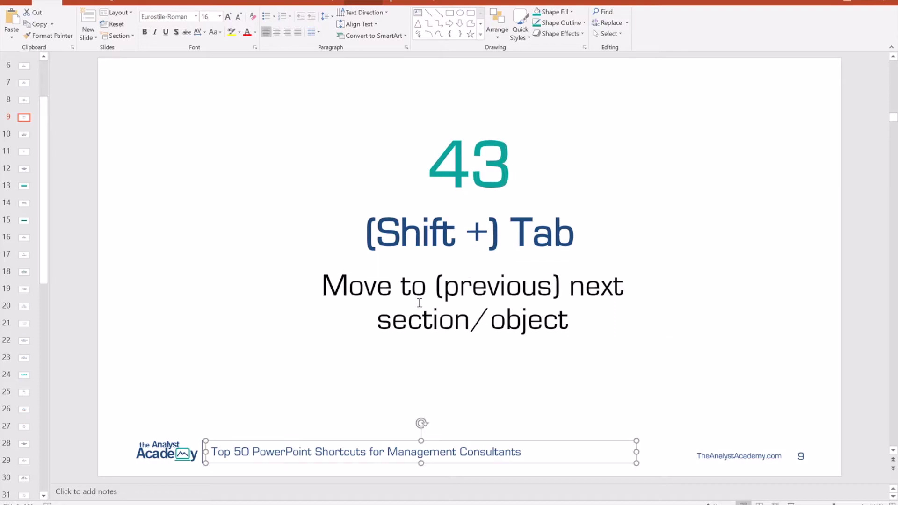
{"action": "key", "text": "Page_Down"}
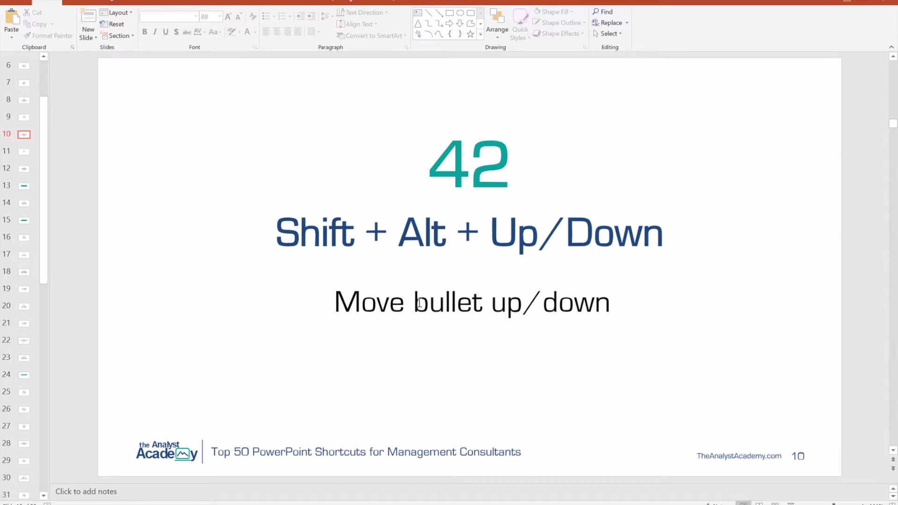
Step: On slide 11, select the Bullet 1 line and move it below Bullet 3 with Alt+Shift+Down
{"action": "scroll", "coordinate": [419, 303], "scroll_direction": "down", "scroll_amount": 1}
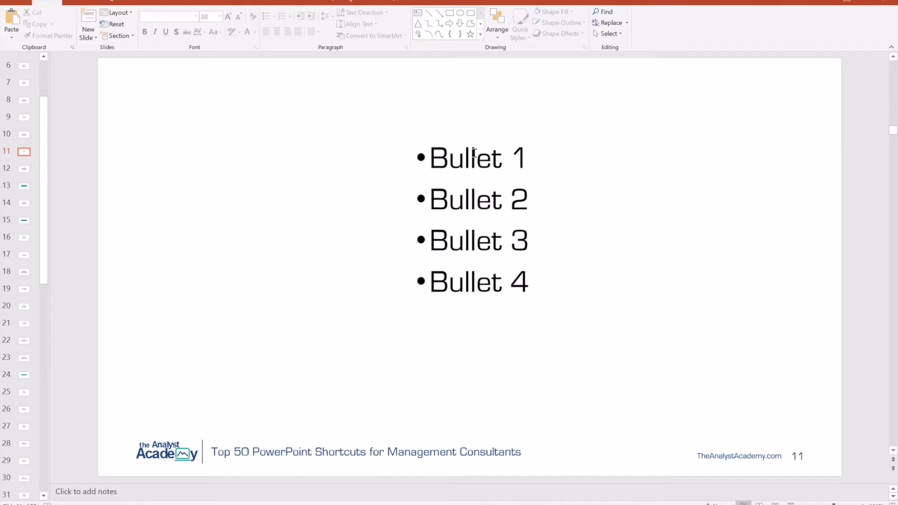
{"action": "left_click", "coordinate": [435, 155]}
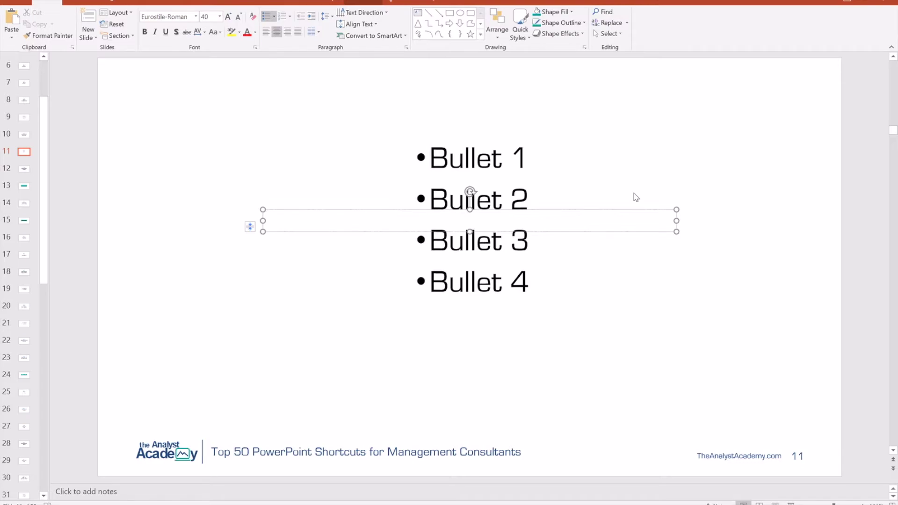
{"action": "key", "text": "shift+Down"}
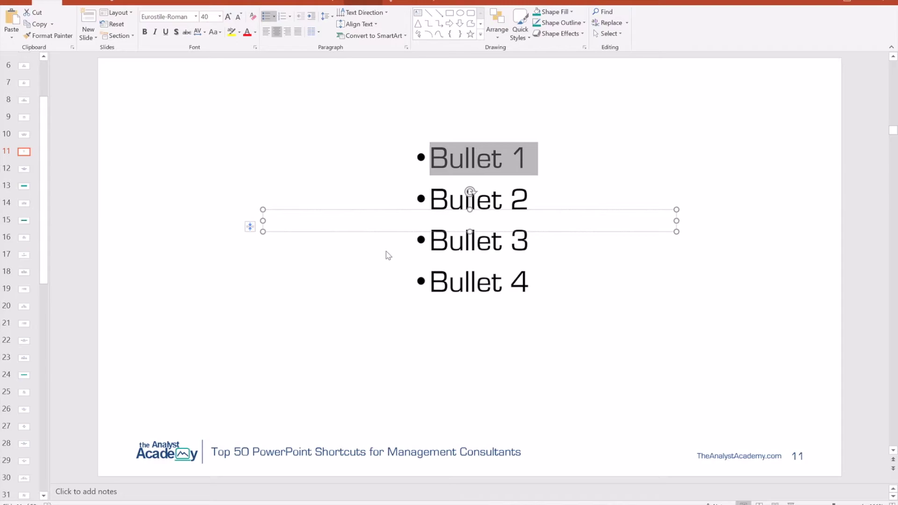
{"action": "key", "text": "alt+shift+Down"}
{"action": "key", "text": "alt+shift+Down"}
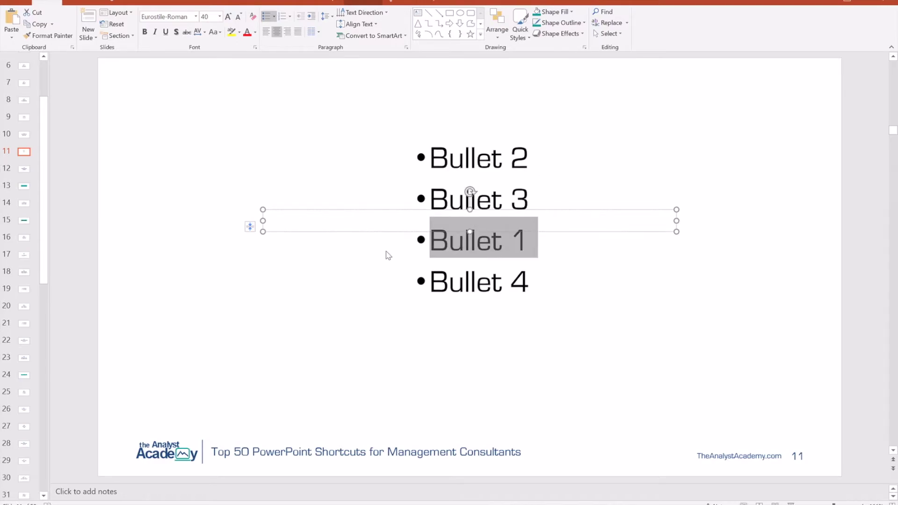
{"action": "key", "text": "Page_Down"}
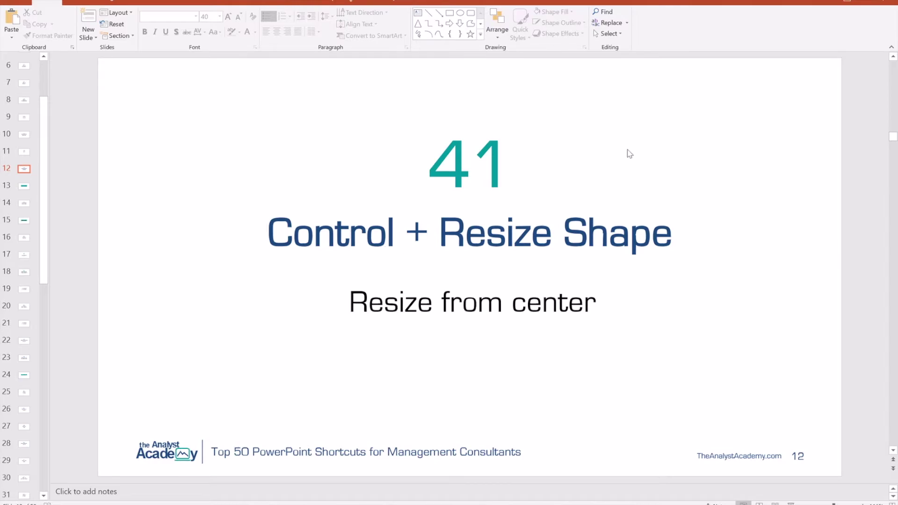
Step: On slide 13, enlarge the teal 'Resize from center' rectangle evenly around its centre with Ctrl-drag
{"action": "key", "text": "Page_Down"}
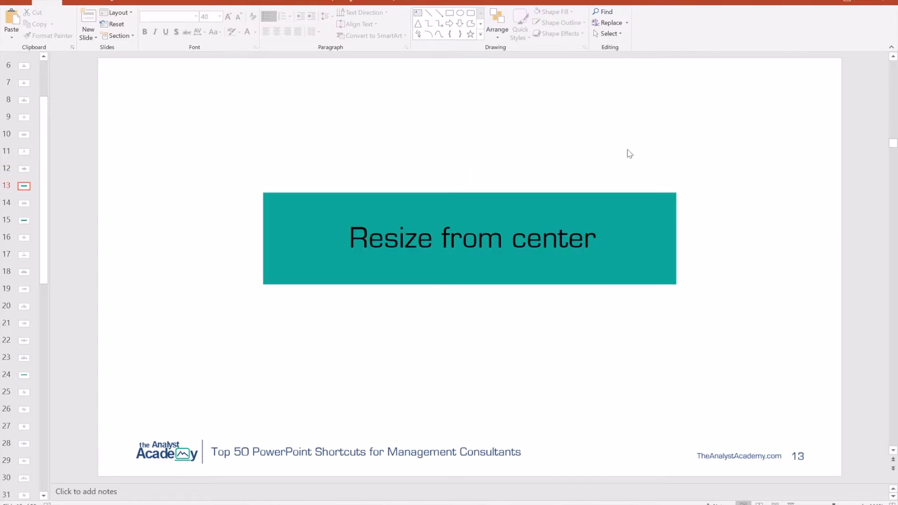
{"action": "left_click", "coordinate": [637, 204]}
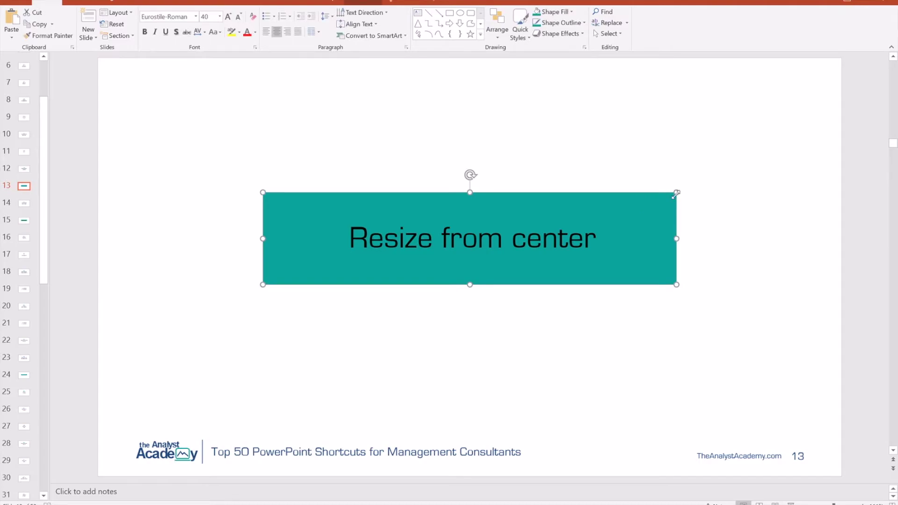
{"action": "left_click_drag", "start_coordinate": [676, 193], "coordinate": [762, 146]}
{"action": "key", "text": "ctrl+z"}
{"action": "left_click_drag", "start_coordinate": [677, 193], "coordinate": [734, 162]}
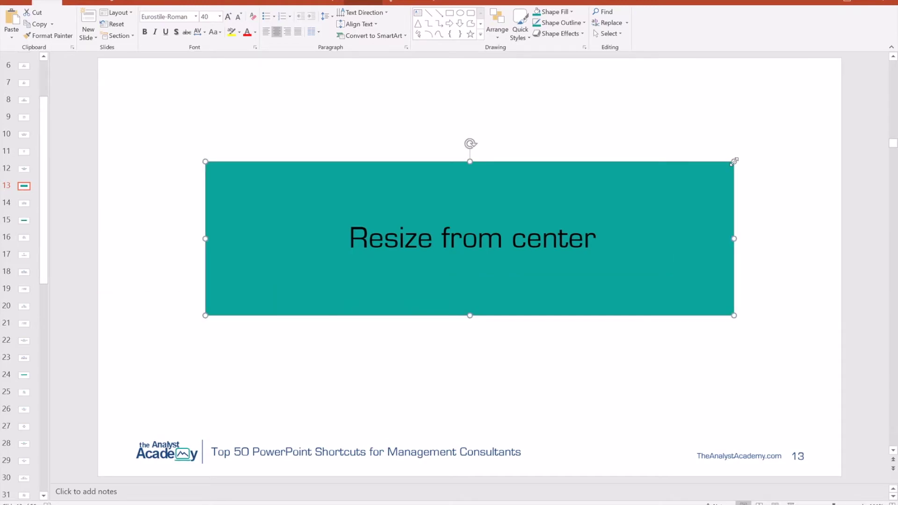
{"action": "key", "text": "Page_Down"}
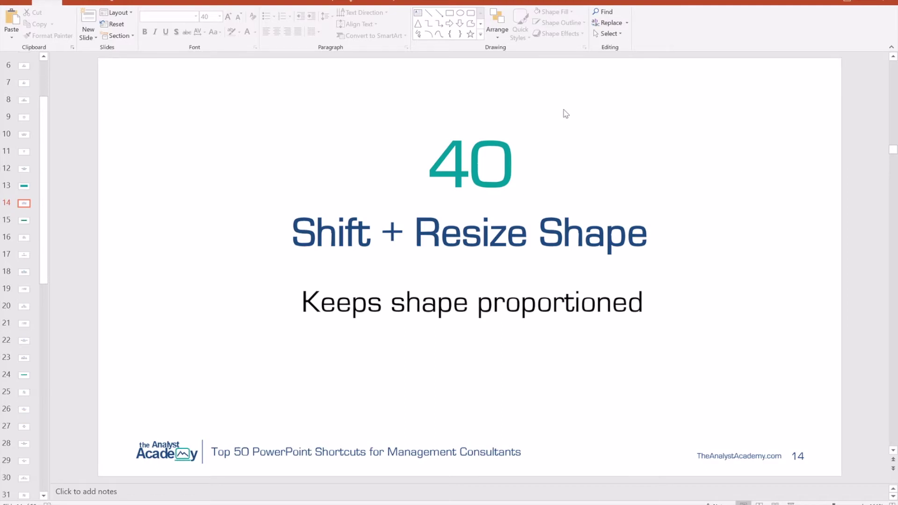
Step: On slide 15, enlarge the teal 'Keeps shape proportioned' box proportionally around its centre, then open slide 16
{"action": "key", "text": "Page_Down"}
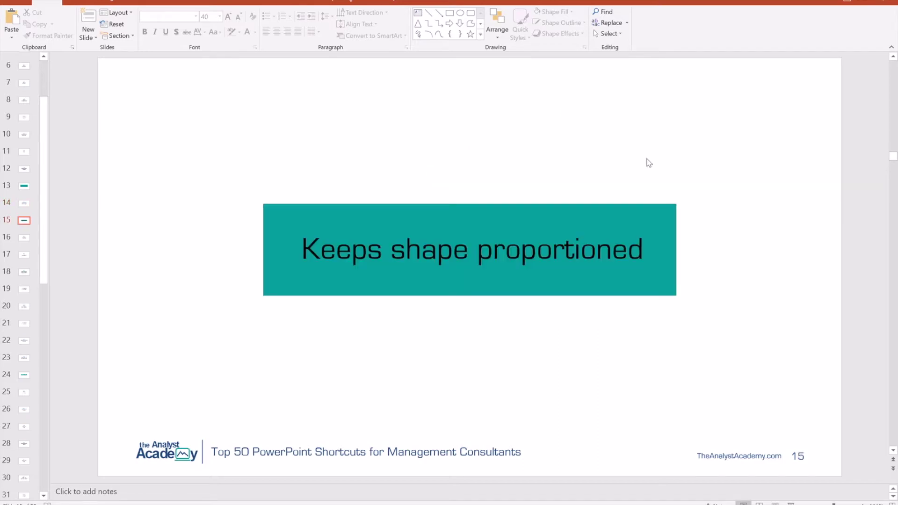
{"action": "left_click", "coordinate": [672, 207]}
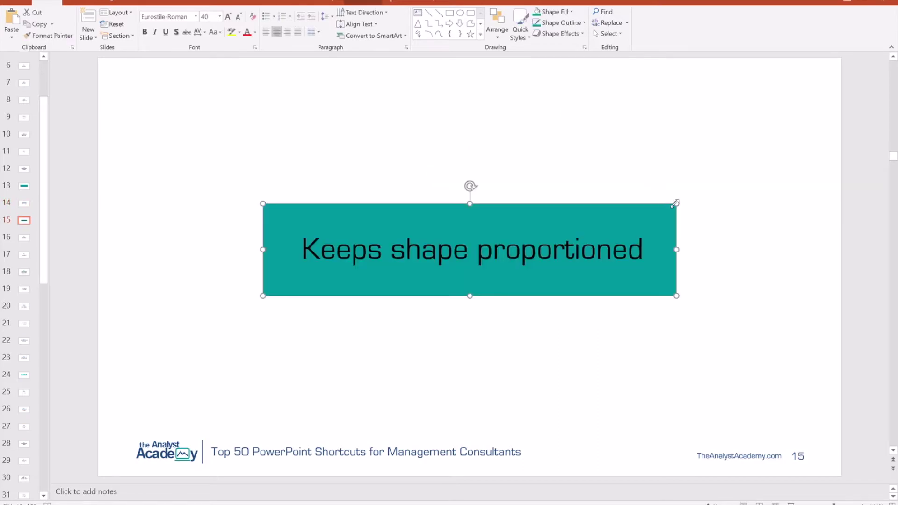
{"action": "left_click_drag", "start_coordinate": [677, 204], "coordinate": [676, 205]}
{"action": "mouse_move", "coordinate": [711, 163]}
{"action": "left_mouse_down"}
{"action": "mouse_move", "coordinate": [711, 128]}
{"action": "mouse_move", "coordinate": [787, 208]}
{"action": "left_mouse_up"}
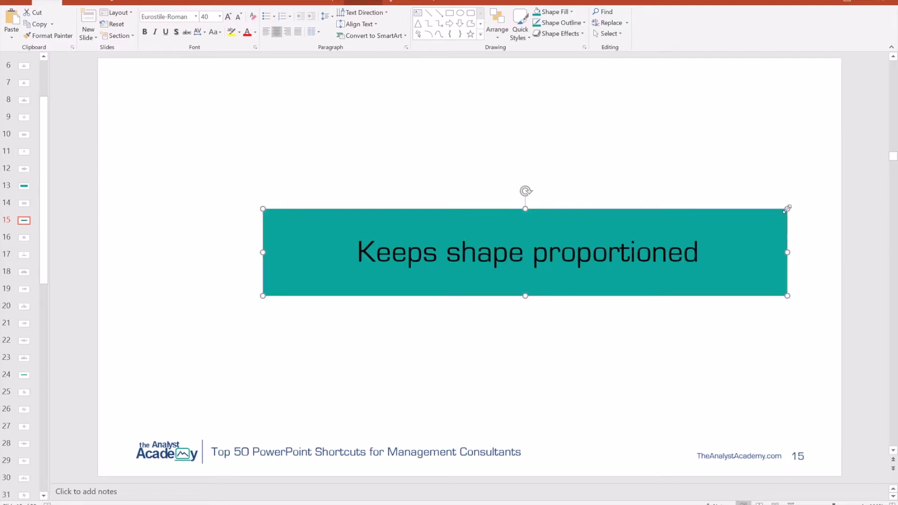
{"action": "key", "text": "ctrl+z"}
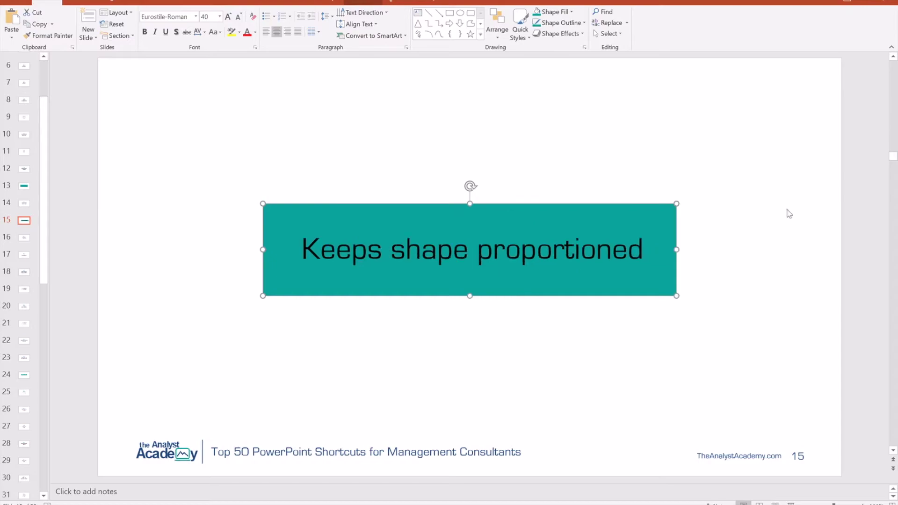
{"action": "left_click_drag", "start_coordinate": [704, 194], "coordinate": [726, 126]}
{"action": "left_click_drag", "start_coordinate": [724, 172], "coordinate": [755, 229]}
{"action": "key", "text": "ctrl+z"}
{"action": "left_click_drag", "start_coordinate": [678, 203], "coordinate": [721, 183]}
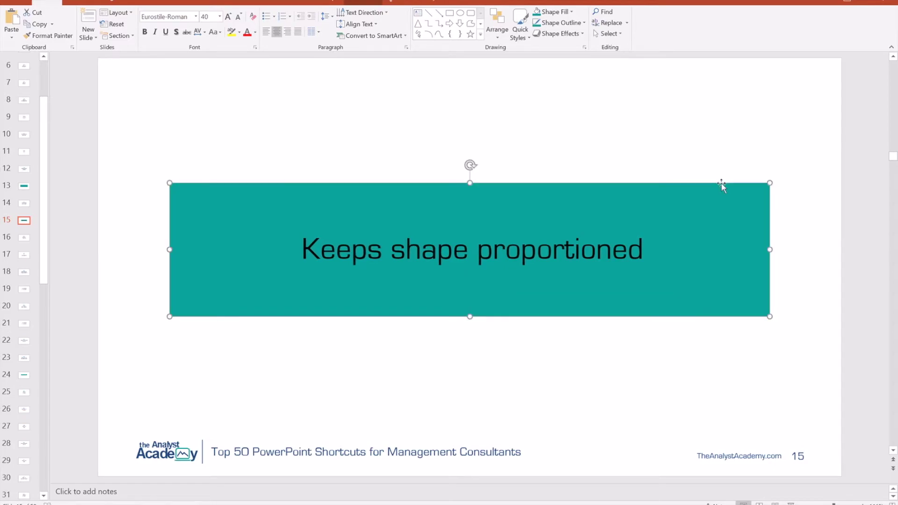
{"action": "left_click", "coordinate": [22, 238]}
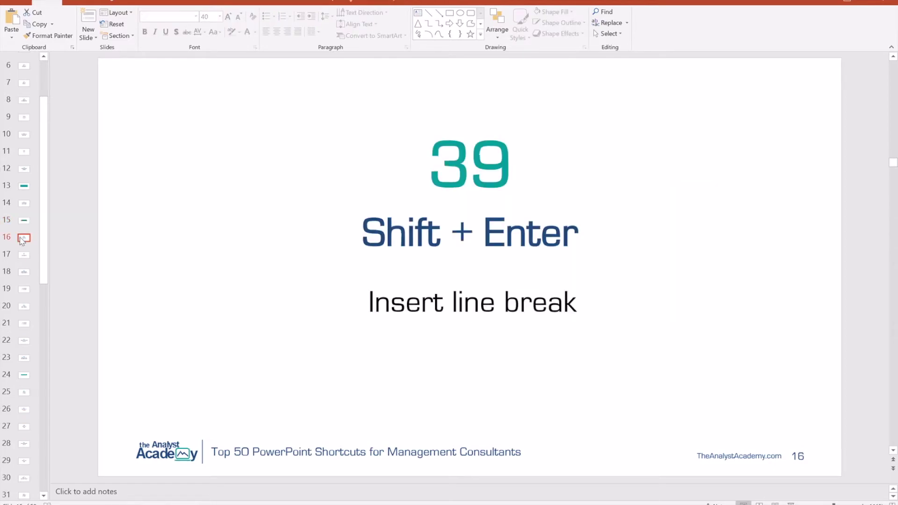
Step: Add test lines under 'Insert line break' with Shift+Enter, undo each, then advance to slide 17
{"action": "left_click", "coordinate": [572, 303]}
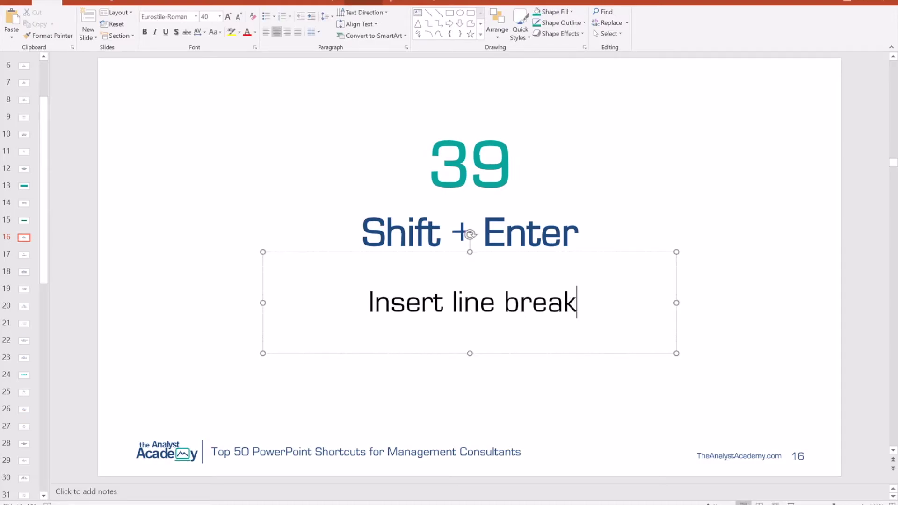
{"action": "key", "text": "shift+Return"}
{"action": "type", "text": "kasjhdkjahsd"}
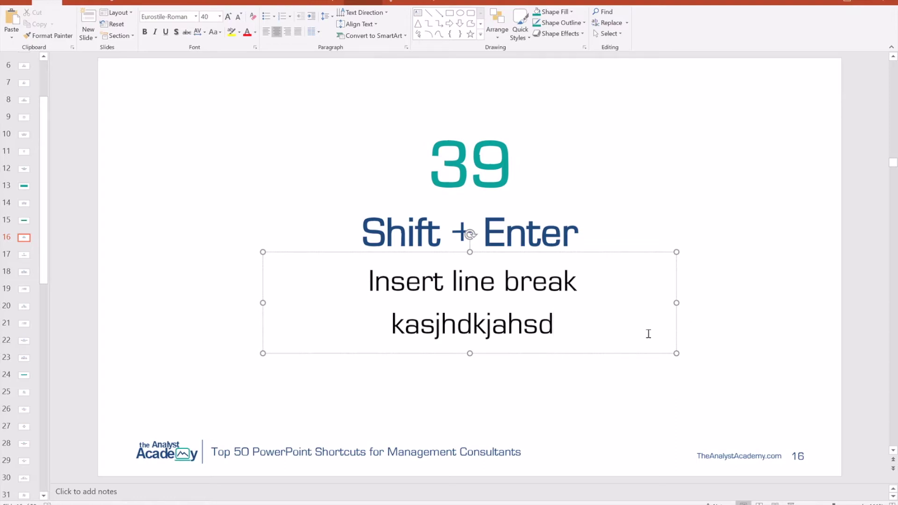
{"action": "key", "text": "ctrl+z"}
{"action": "key", "text": "ctrl+z"}
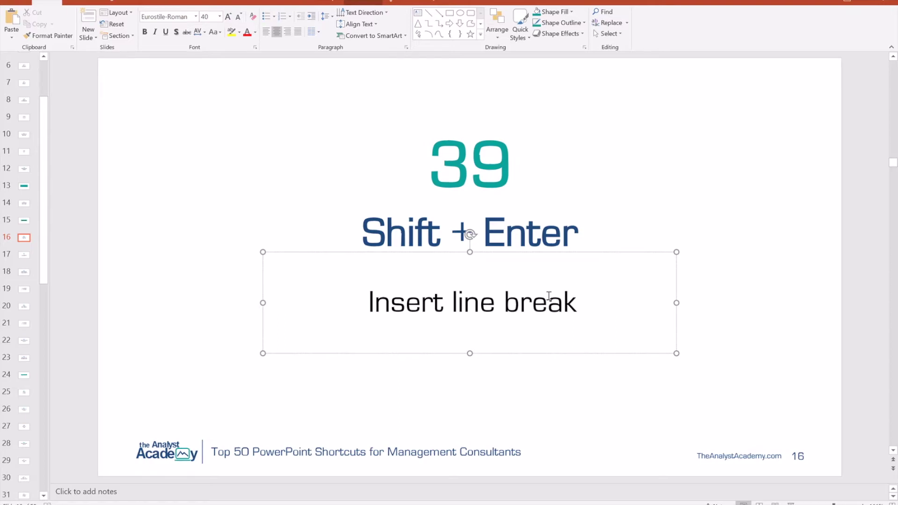
{"action": "key", "text": "shift+Return"}
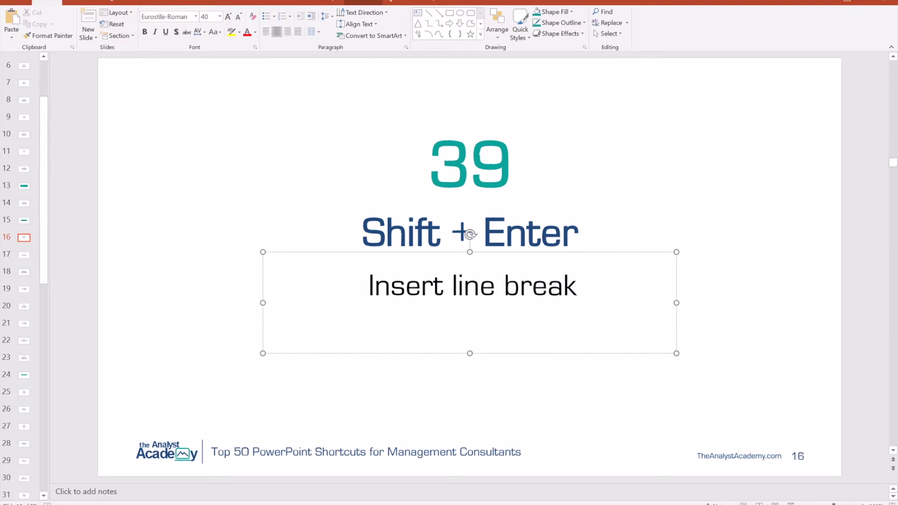
{"action": "type", "text": "oaijsoi"}
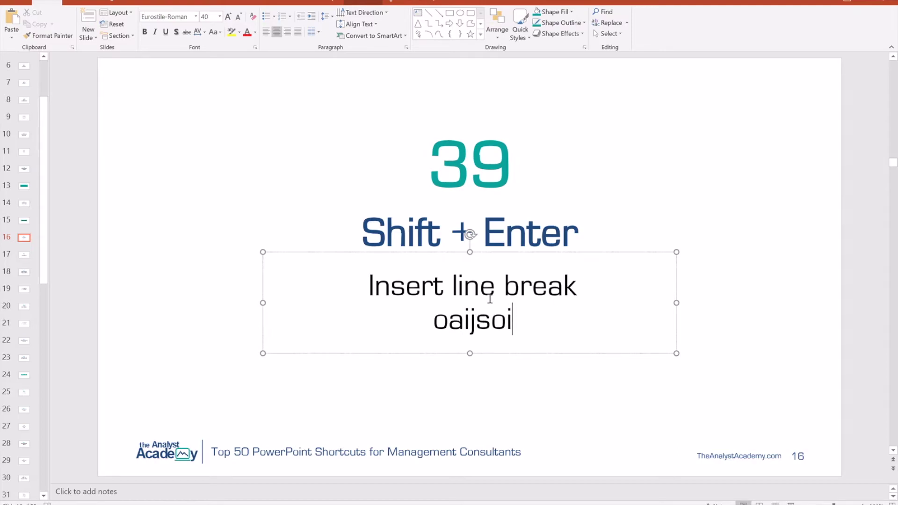
{"action": "key", "text": "ctrl+z"}
{"action": "key", "text": "ctrl+z"}
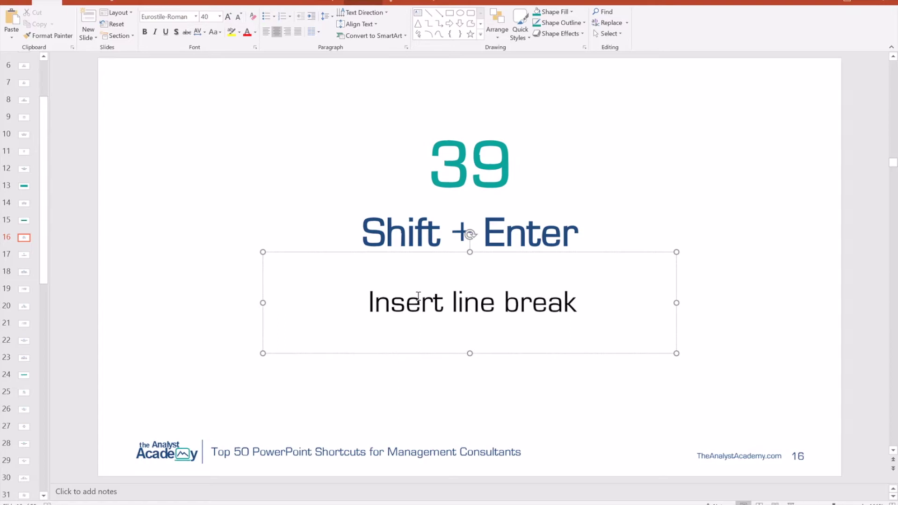
{"action": "key", "text": "Page_Down"}
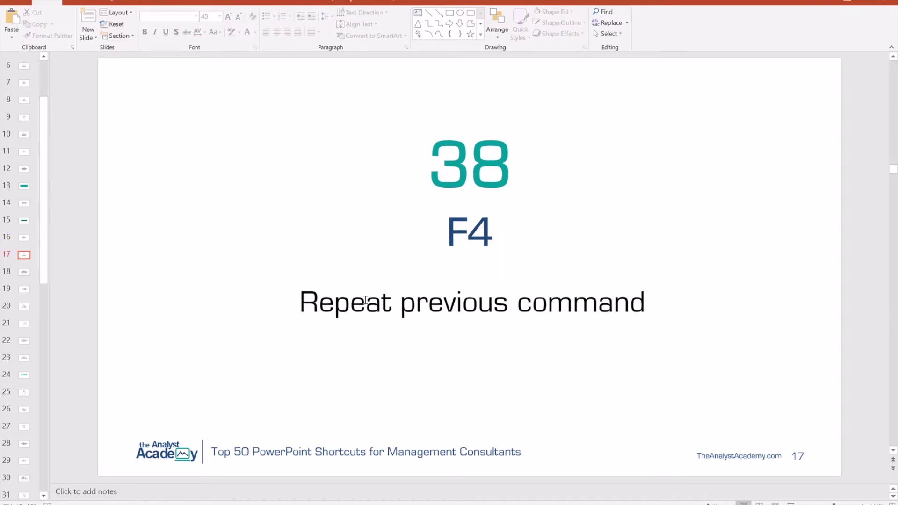
Step: Underline 'Repeat previous command' with Ctrl+U, then repeat the underline on '38' with F4
{"action": "left_click", "coordinate": [365, 300]}
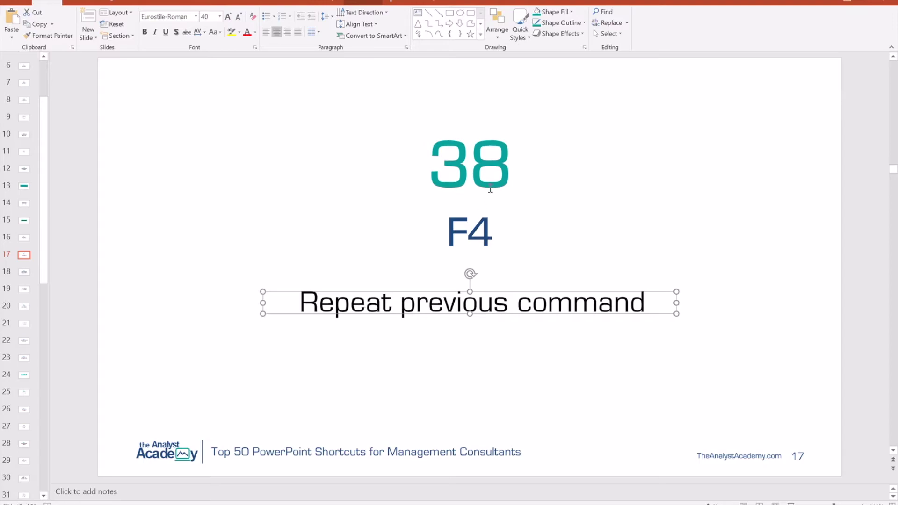
{"action": "key", "text": "ctrl+u"}
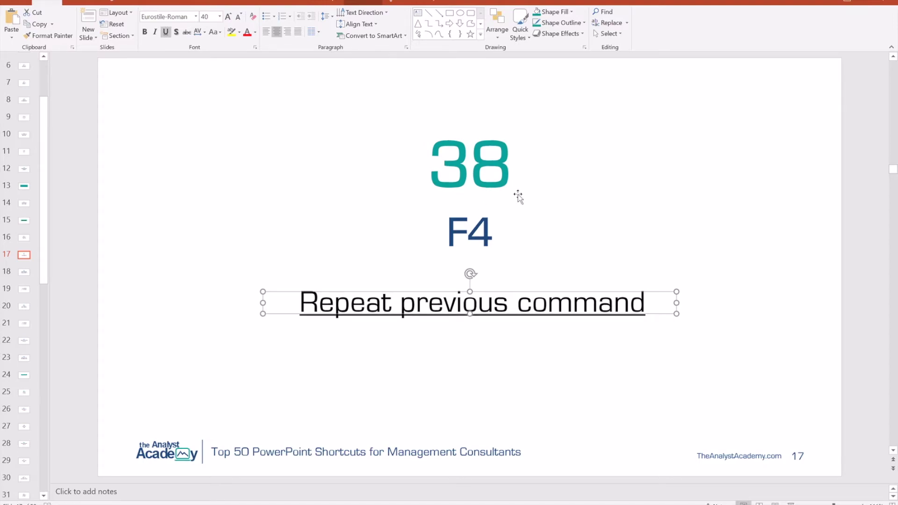
{"action": "left_click", "coordinate": [547, 165]}
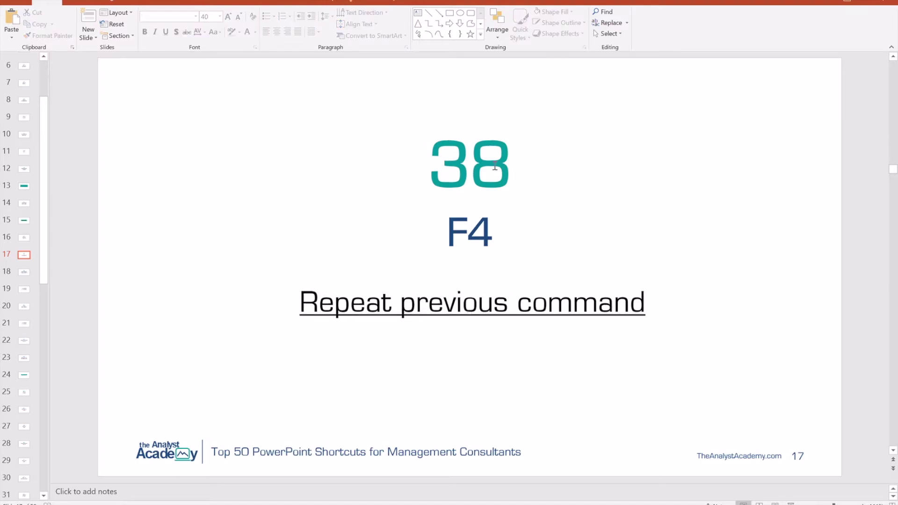
{"action": "left_click", "coordinate": [495, 166]}
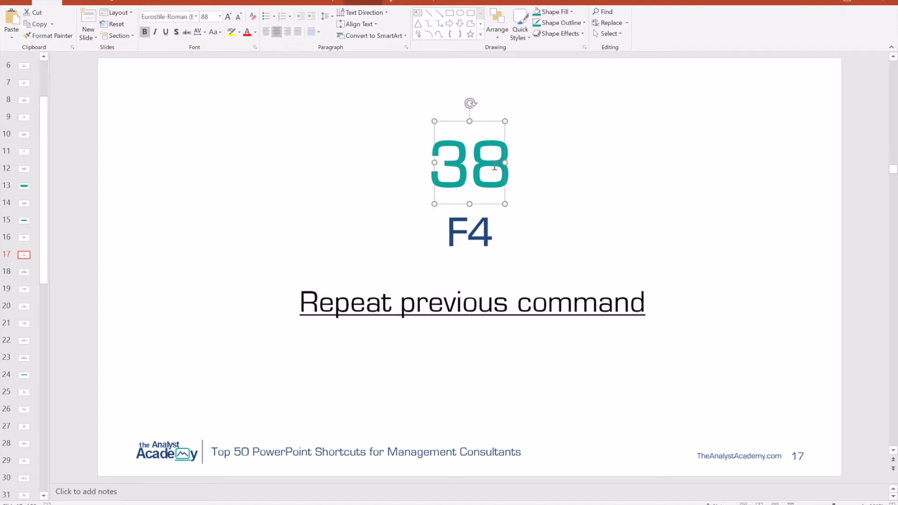
{"action": "key", "text": "F4"}
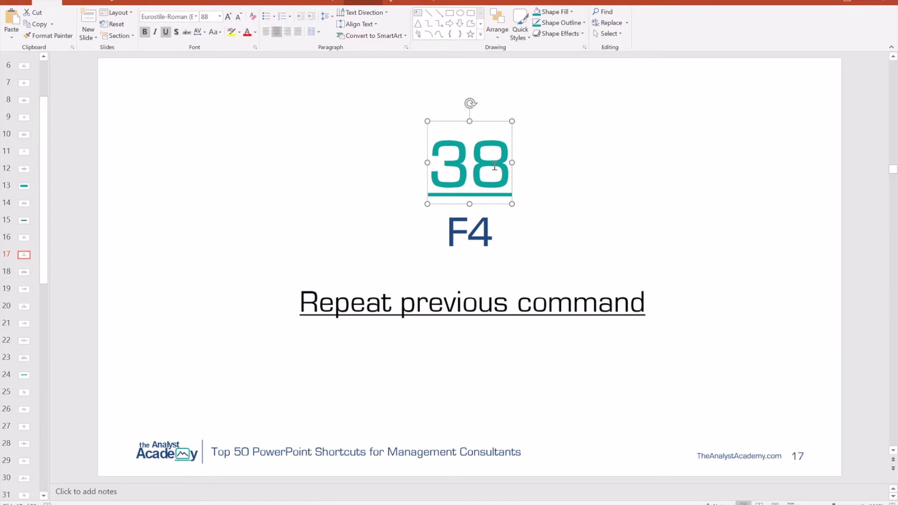
{"action": "scroll", "coordinate": [495, 166], "scroll_direction": "down", "scroll_amount": 1}
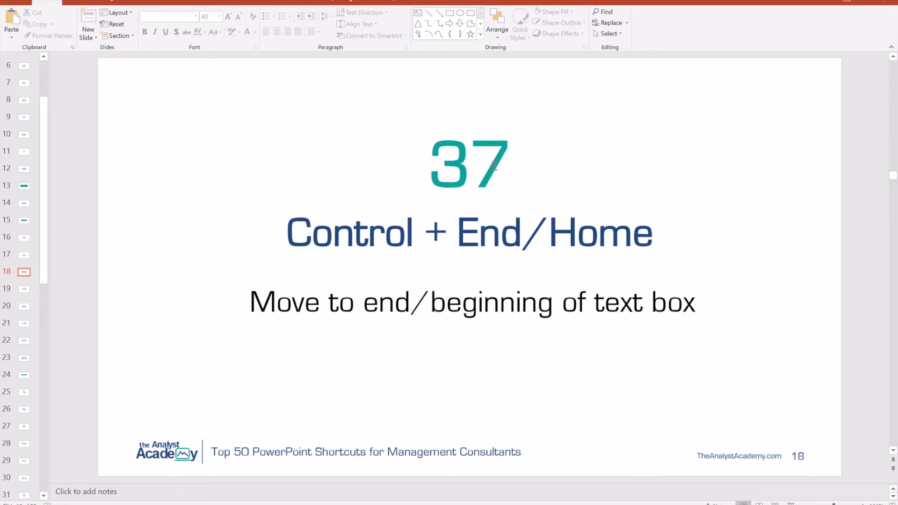
Step: Move the caret between the three sentences with the arrow keys, then jump with Ctrl+End and Ctrl+Home
{"action": "scroll", "coordinate": [494, 166], "scroll_direction": "down", "scroll_amount": 1}
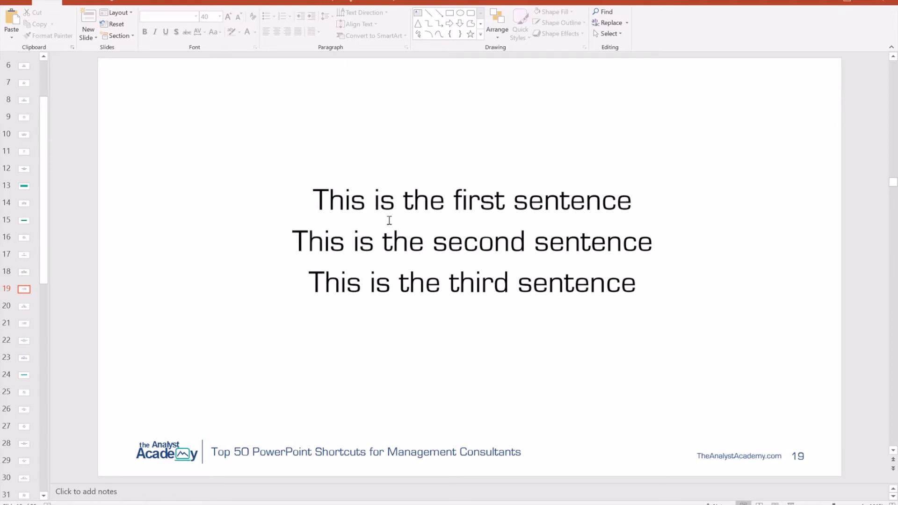
{"action": "left_click", "coordinate": [404, 201]}
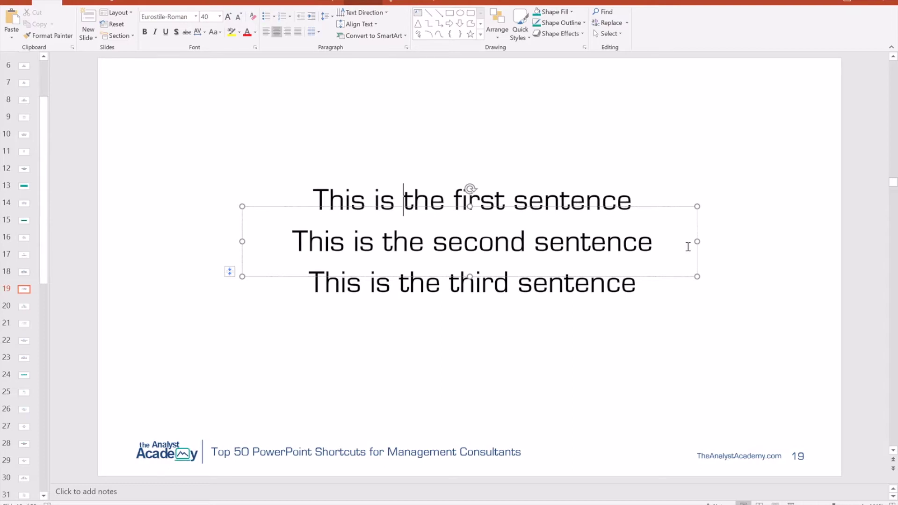
{"action": "key", "text": "Down"}
{"action": "key", "text": "Down"}
{"action": "key", "text": "Right"}
{"action": "key", "text": "Right"}
{"action": "key", "text": "Right"}
{"action": "key", "text": "Right"}
{"action": "key", "text": "Up"}
{"action": "key", "text": "Up"}
{"action": "key", "text": "ctrl+End"}
{"action": "key", "text": "ctrl+Home"}
Step: On slide 21, jump to the end and start of the first sentence with End and Home, then reach slide 22
{"action": "key", "text": "Page_Down"}
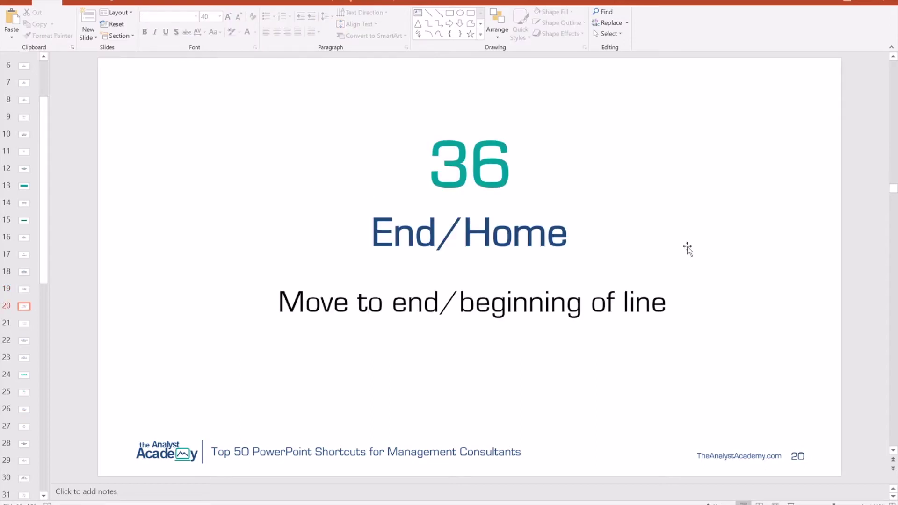
{"action": "key", "text": "Page_Down"}
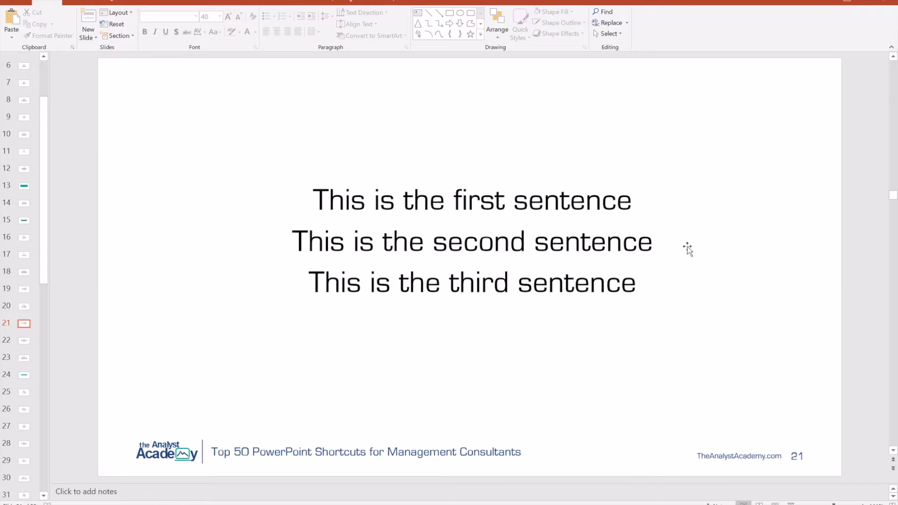
{"action": "left_click", "coordinate": [430, 201]}
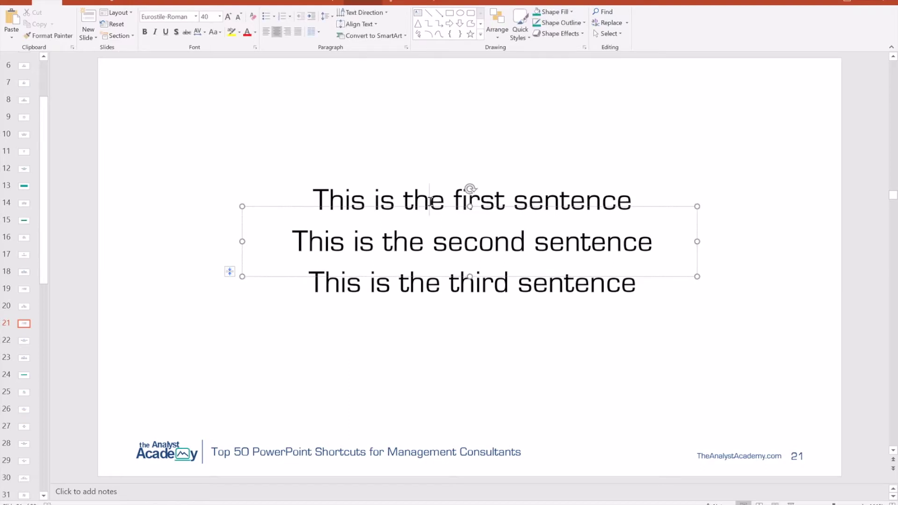
{"action": "key", "text": "End"}
{"action": "key", "text": "Home"}
{"action": "key", "text": "Page_Down"}
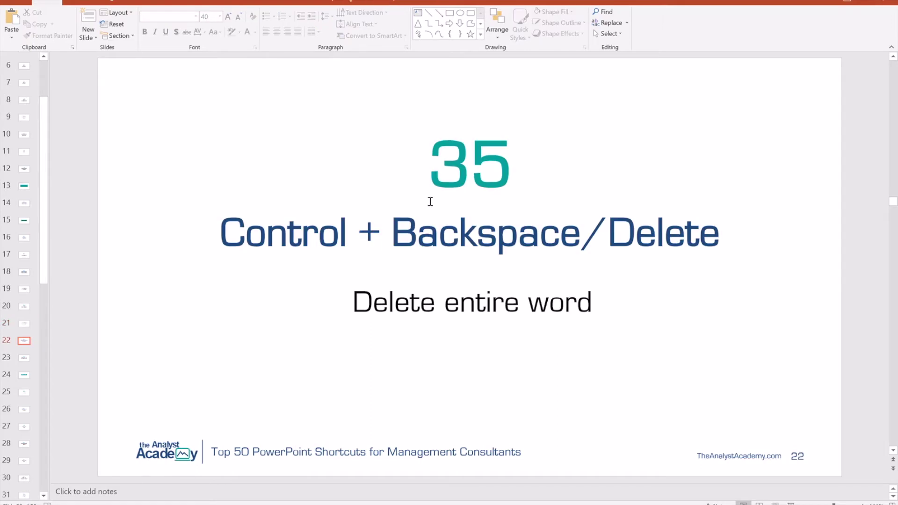
Step: Delete from 'Delete entire word' with Backspace, Ctrl+Backspace and Ctrl+Delete, undoing each with Ctrl+Z
{"action": "left_click", "coordinate": [445, 301]}
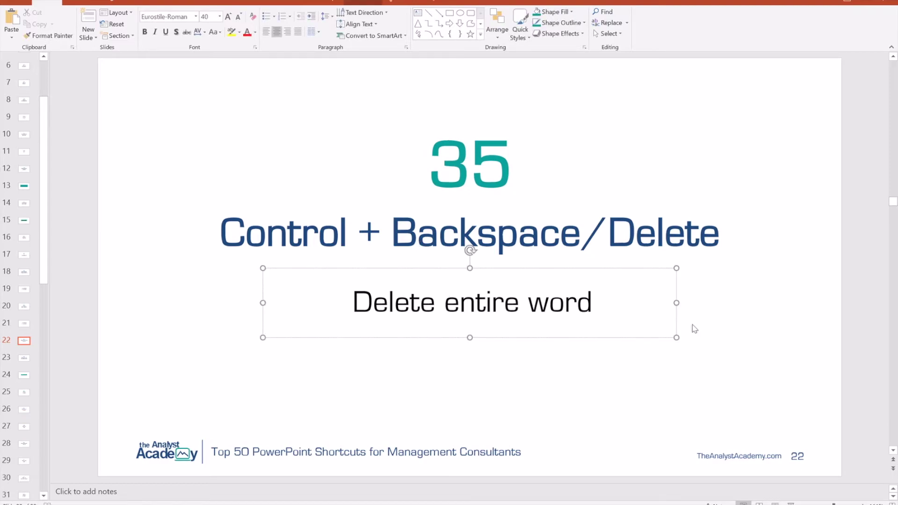
{"action": "key", "text": "BackSpace"}
{"action": "key", "text": "BackSpace"}
{"action": "key", "text": "BackSpace"}
{"action": "key", "text": "BackSpace"}
{"action": "key", "text": "ctrl+z"}
{"action": "key", "text": "ctrl+BackSpace"}
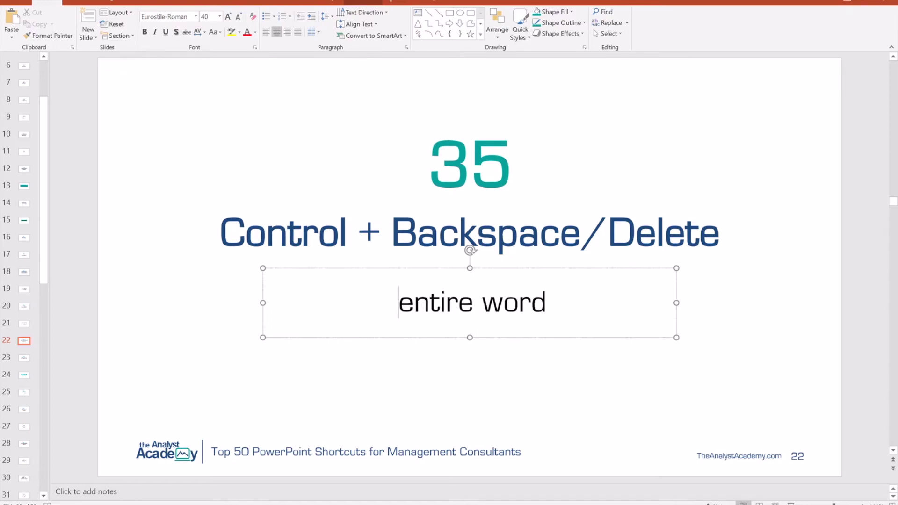
{"action": "key", "text": "ctrl+z"}
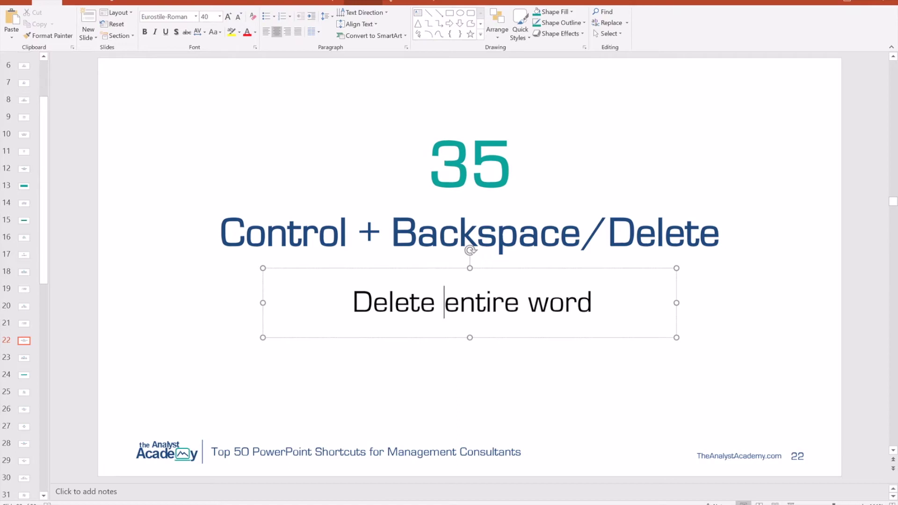
{"action": "key", "text": "ctrl+Delete"}
{"action": "key", "text": "ctrl+Delete"}
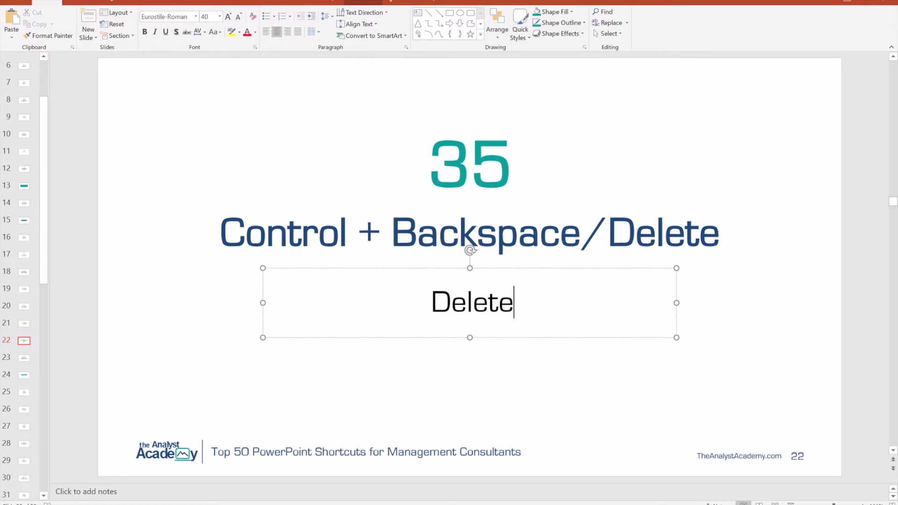
{"action": "key", "text": "ctrl+z"}
{"action": "key", "text": "ctrl+z"}
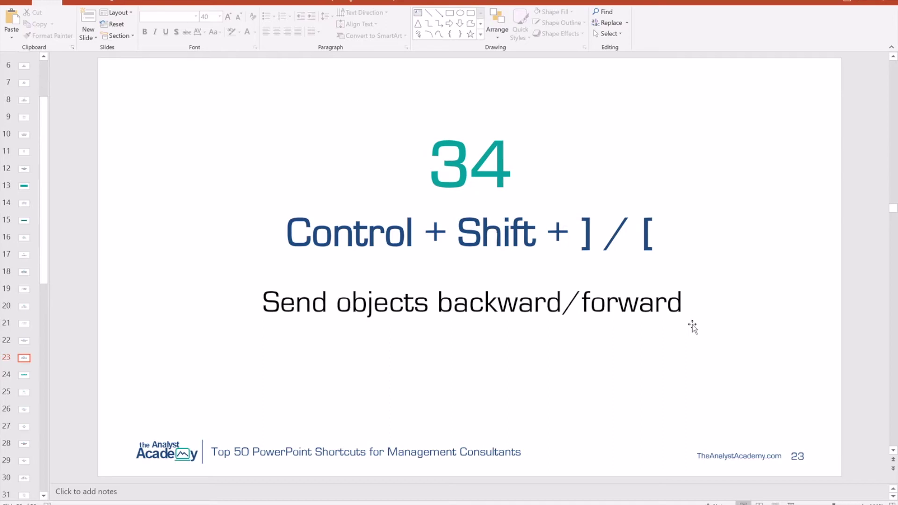
Step: On slide 24, send the teal box behind the title with Ctrl+Shift+[ and forward again with Ctrl+Shift+]
{"action": "key", "text": "Page_Down"}
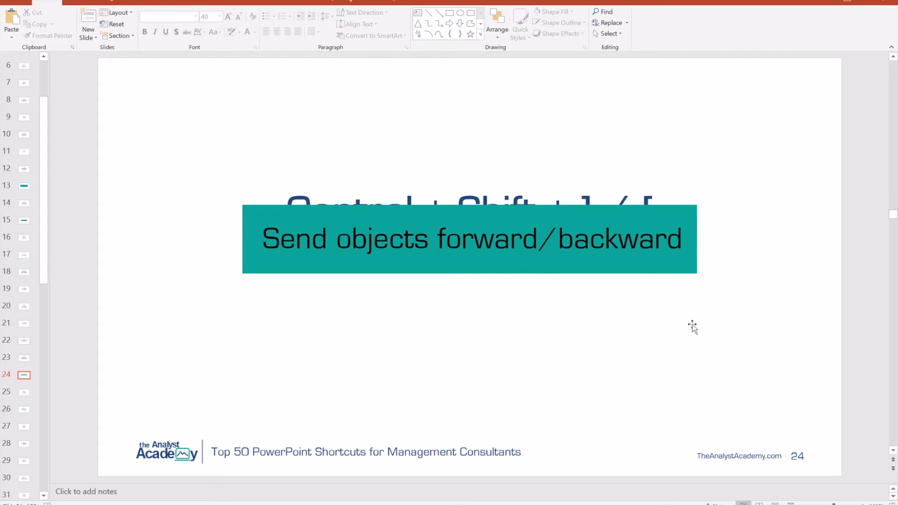
{"action": "left_click", "coordinate": [628, 274]}
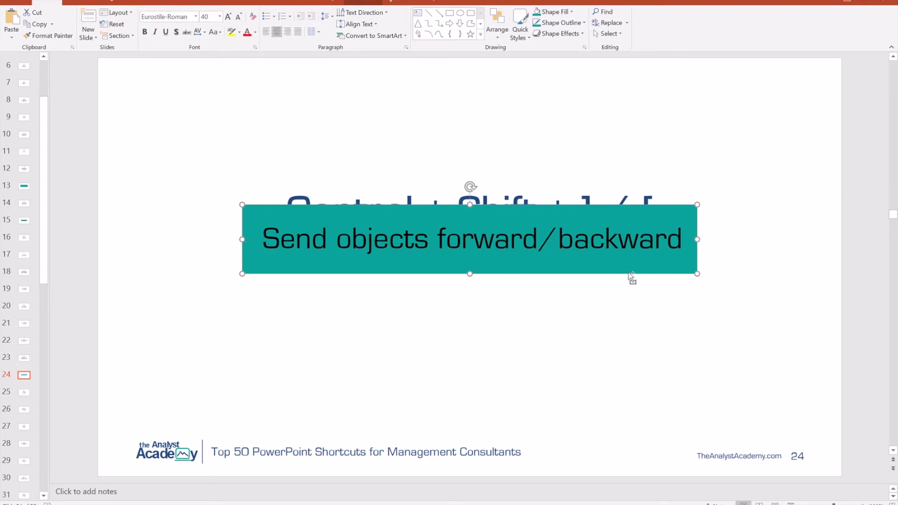
{"action": "key", "text": "ctrl+shift+bracketleft"}
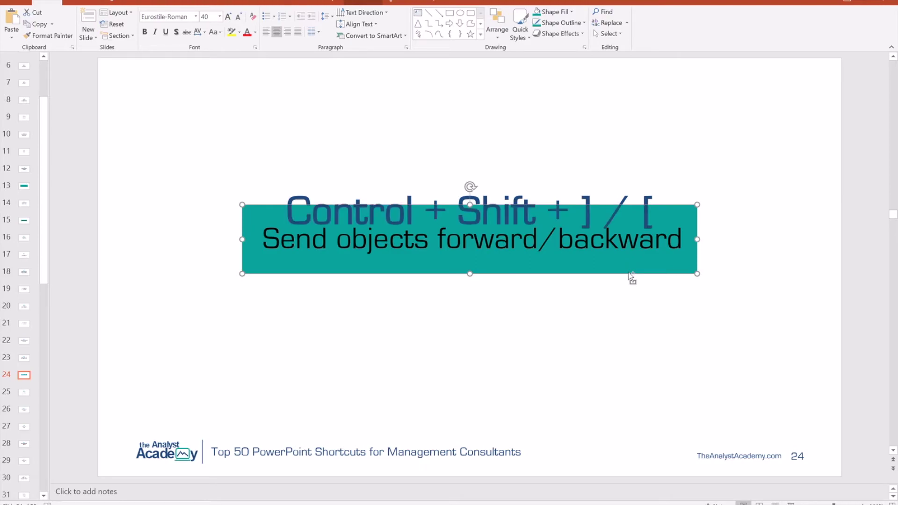
{"action": "key", "text": "ctrl+shift+bracketright"}
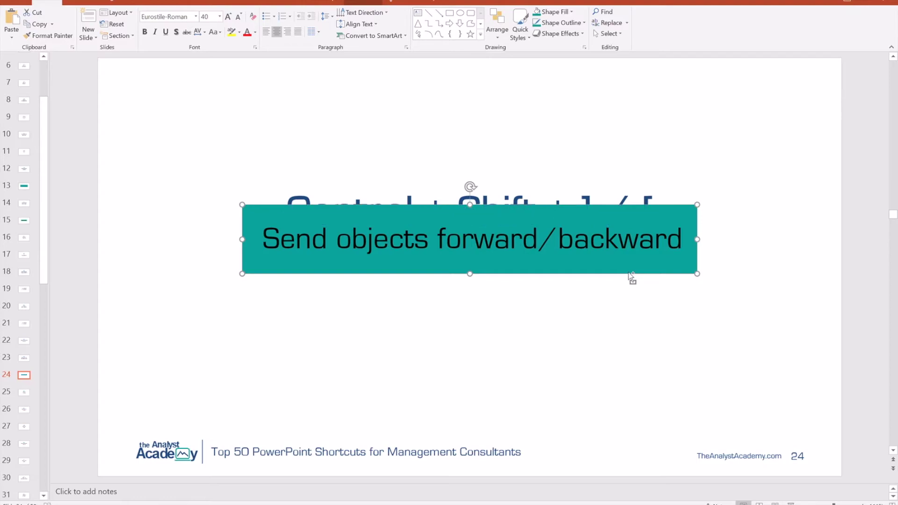
{"action": "scroll", "coordinate": [631, 278], "scroll_direction": "down", "scroll_amount": 1}
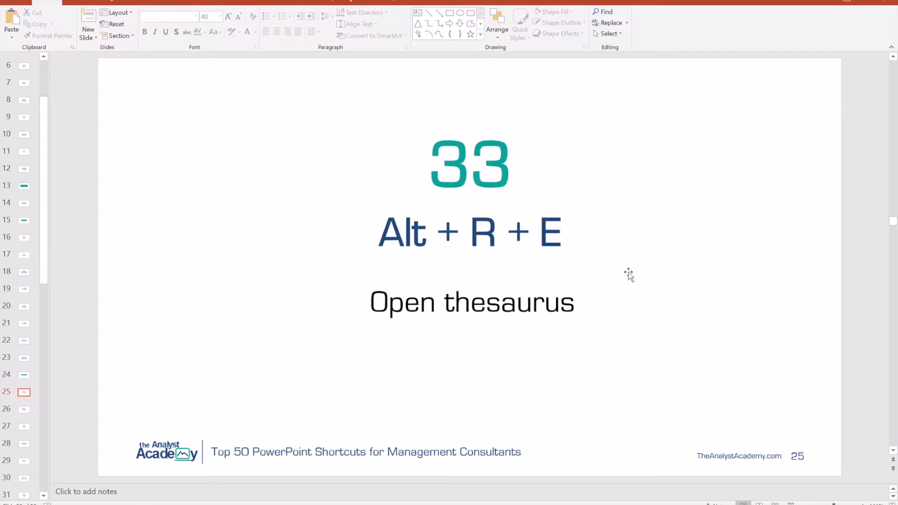
Step: Swap 'Open' for the synonym 'Launch' via the Alt+R+E Thesaurus, so the subtitle reads 'Launch thesaurus'
{"action": "double_click", "coordinate": [403, 304]}
{"action": "key", "text": "alt"}
{"action": "key", "text": "r"}
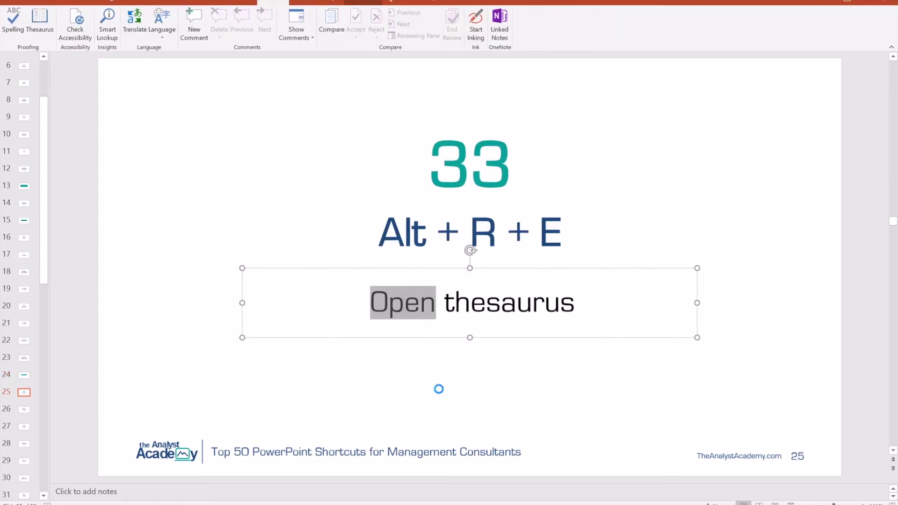
{"action": "key", "text": "e"}
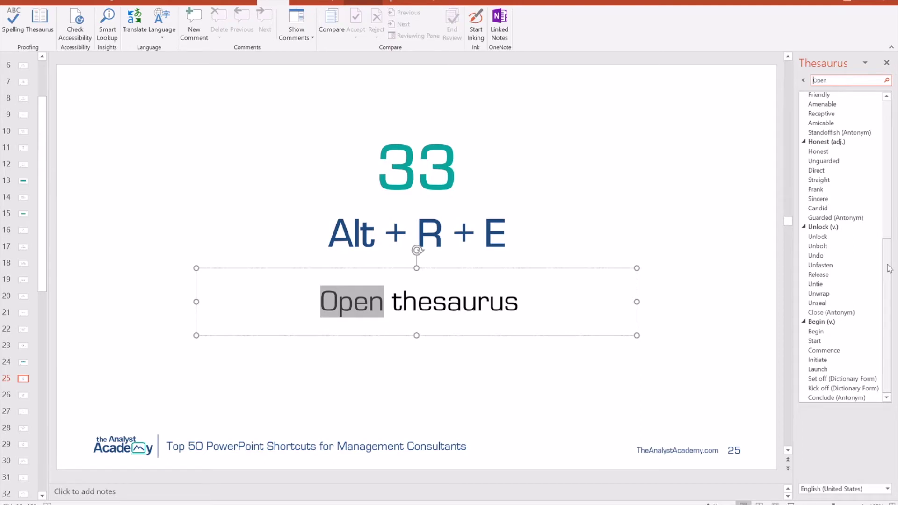
{"action": "left_click", "coordinate": [879, 369]}
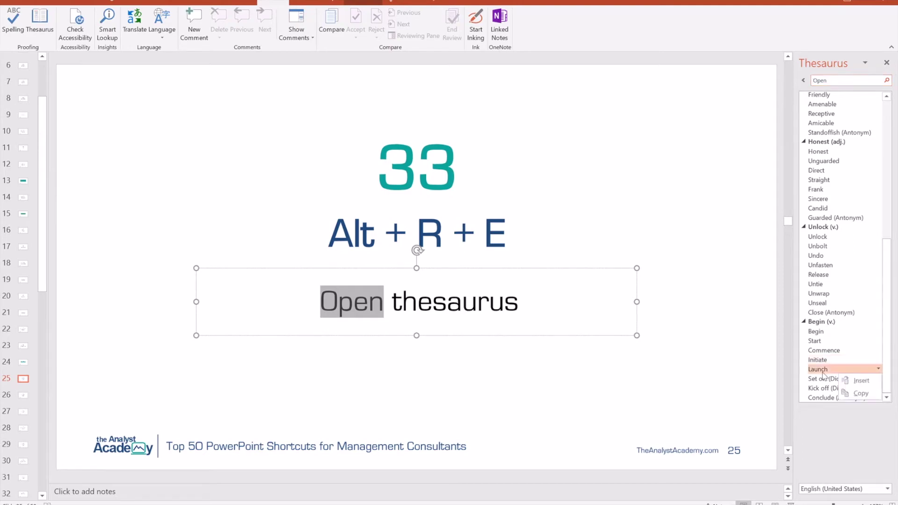
{"action": "left_click", "coordinate": [851, 380]}
{"action": "left_click", "coordinate": [735, 352]}
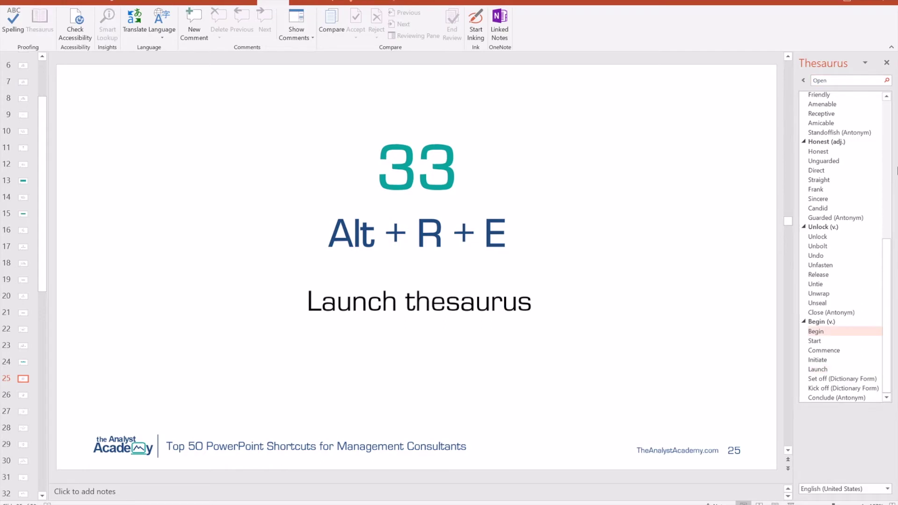
{"action": "left_click", "coordinate": [886, 64]}
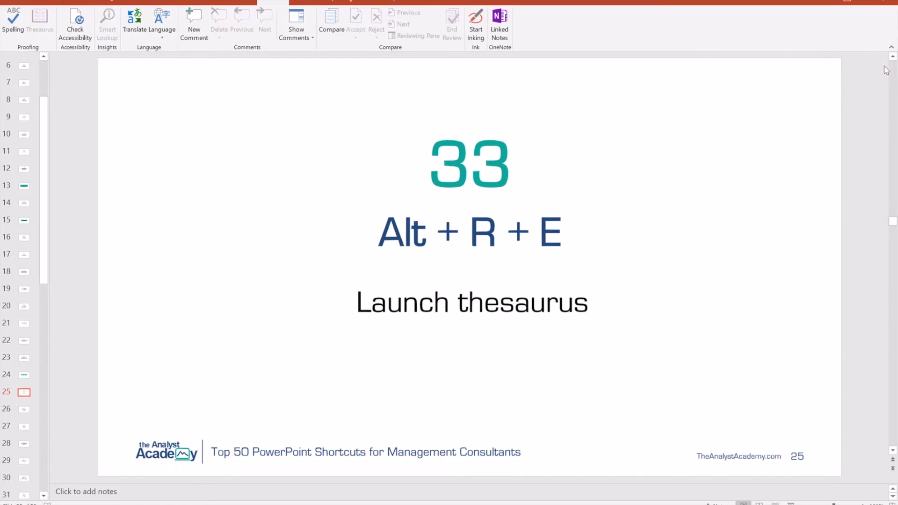
{"action": "key", "text": "Page_Down"}
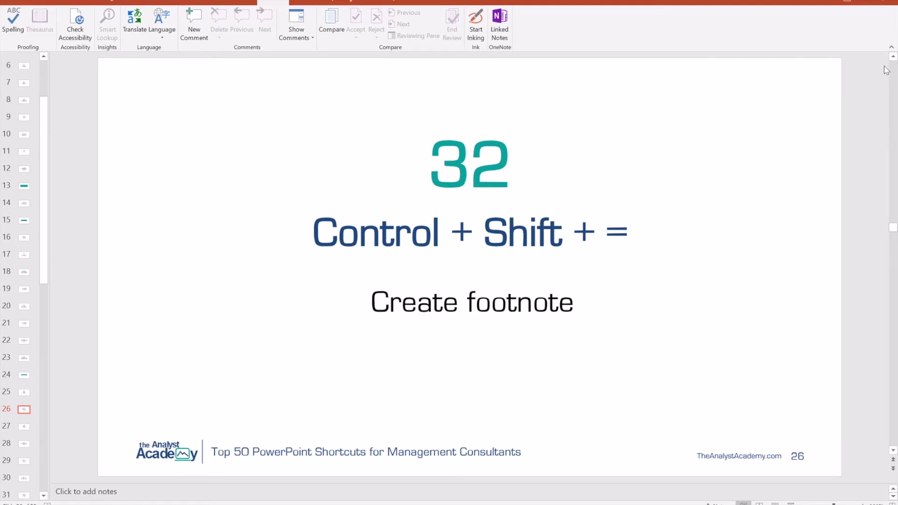
Step: Add a superscript 1 after 'Create footnote' using Ctrl+Shift+=
{"action": "left_click", "coordinate": [576, 304]}
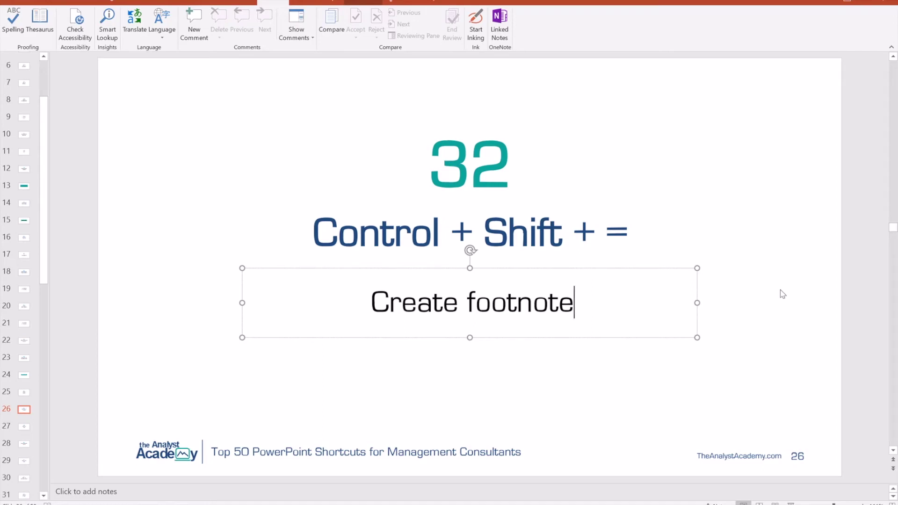
{"action": "key", "text": "ctrl+shift+equal"}
{"action": "type", "text": "1"}
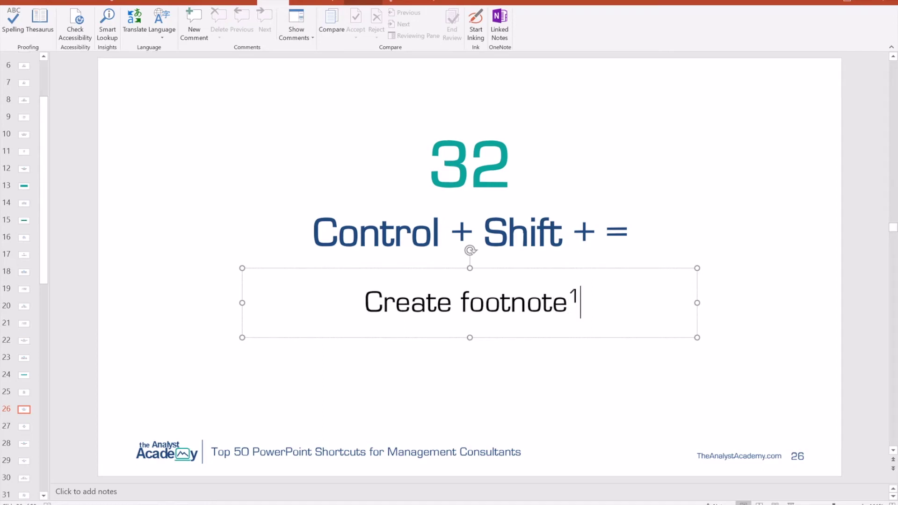
Step: Hide and restore the ribbon with Ctrl+F1, then move past the zoom slide to slide 29
{"action": "scroll", "coordinate": [783, 294], "scroll_direction": "down", "scroll_amount": 1}
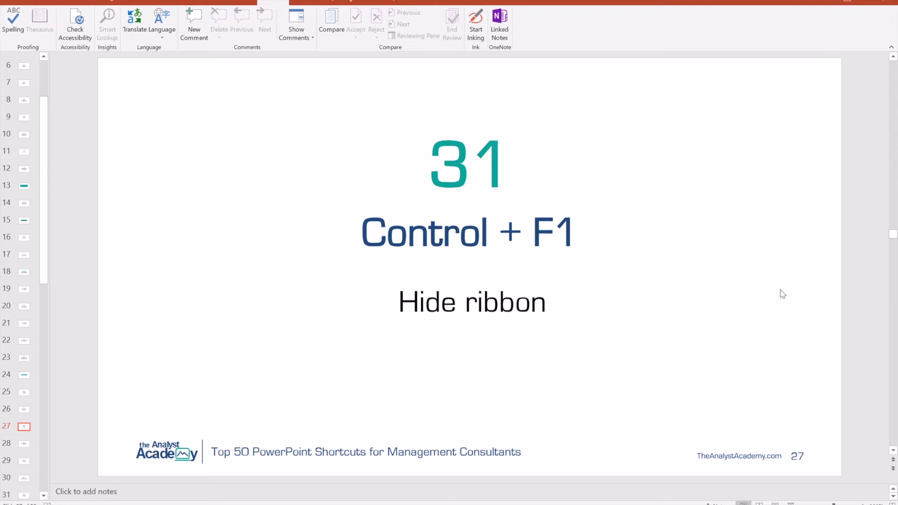
{"action": "key", "text": "ctrl+F1"}
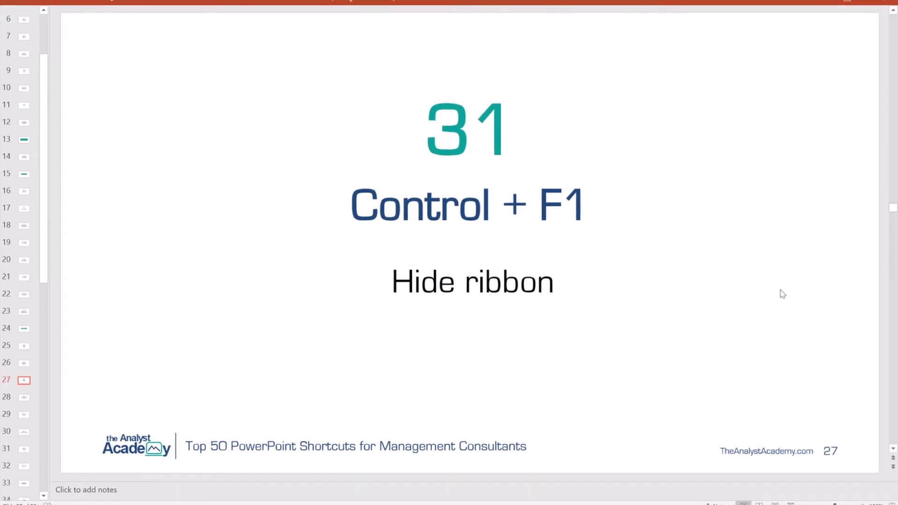
{"action": "key", "text": "ctrl+F1"}
{"action": "scroll", "coordinate": [780, 290], "scroll_direction": "down", "scroll_amount": 1}
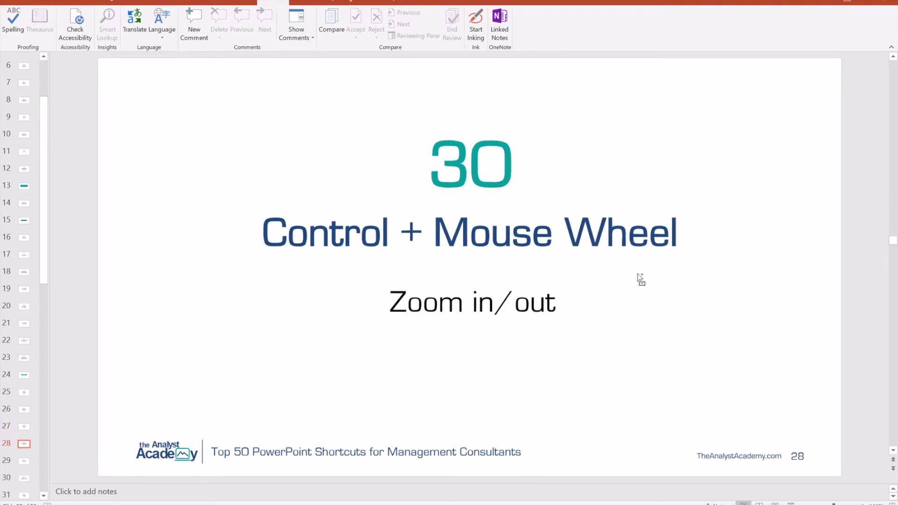
{"action": "scroll", "coordinate": [636, 273], "scroll_direction": "down", "scroll_amount": 3, "text": "ctrl"}
{"action": "scroll", "coordinate": [632, 276], "scroll_direction": "up", "scroll_amount": 3, "text": "ctrl"}
{"action": "scroll", "coordinate": [633, 276], "scroll_direction": "down", "scroll_amount": 1}
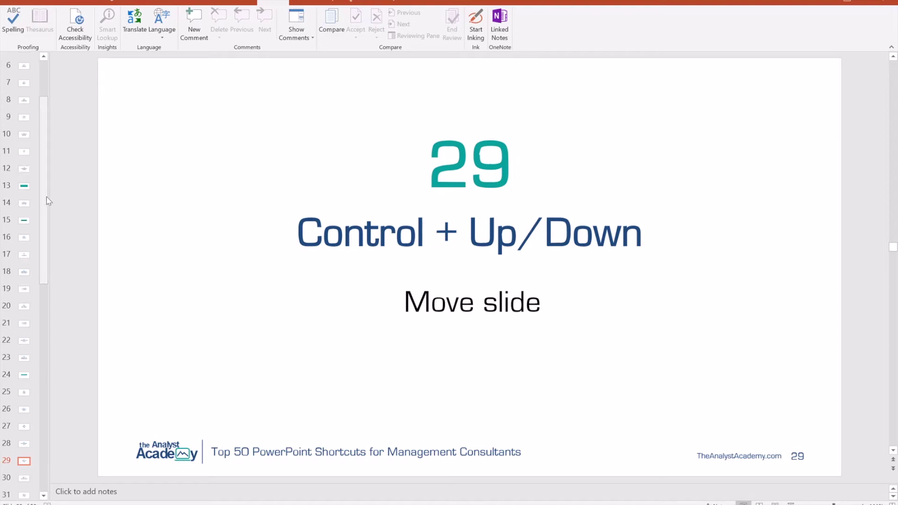
Step: Move slide 29 up the deck with Ctrl+Up, return it with Ctrl+Down, then select slide 30
{"action": "left_click_drag", "start_coordinate": [47, 200], "coordinate": [49, 283]}
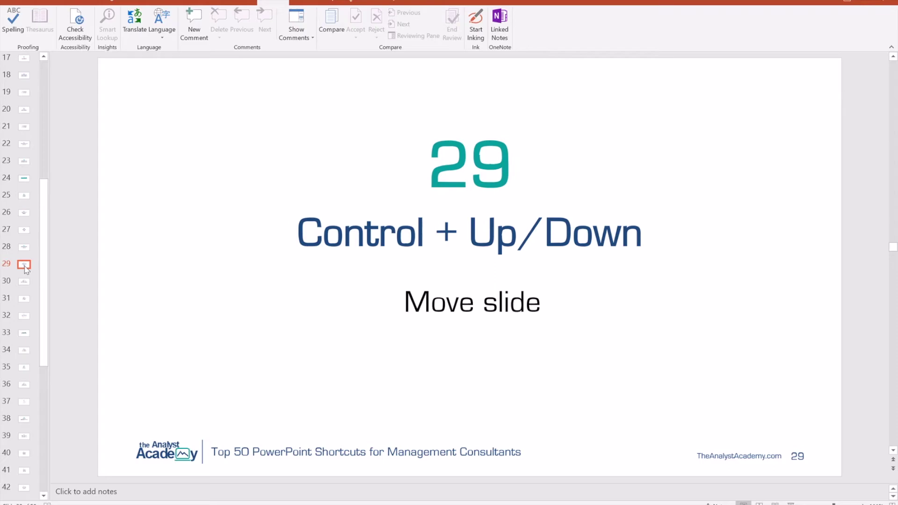
{"action": "key", "text": "ctrl+Up"}
{"action": "key", "text": "ctrl+Up"}
{"action": "key", "text": "ctrl+Up"}
{"action": "key", "text": "ctrl+Down"}
{"action": "key", "text": "ctrl+Down"}
{"action": "key", "text": "ctrl+Down"}
{"action": "key", "text": "Down"}
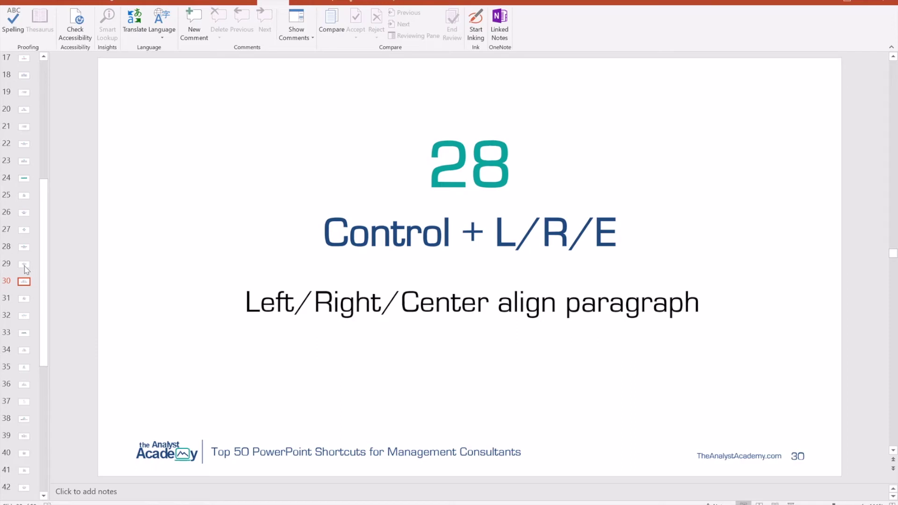
Step: Use Ctrl+L, Ctrl+R and Ctrl+E on the 'Control + L/R/E' title, ending centred, then reach slide 31
{"action": "left_click", "coordinate": [412, 227]}
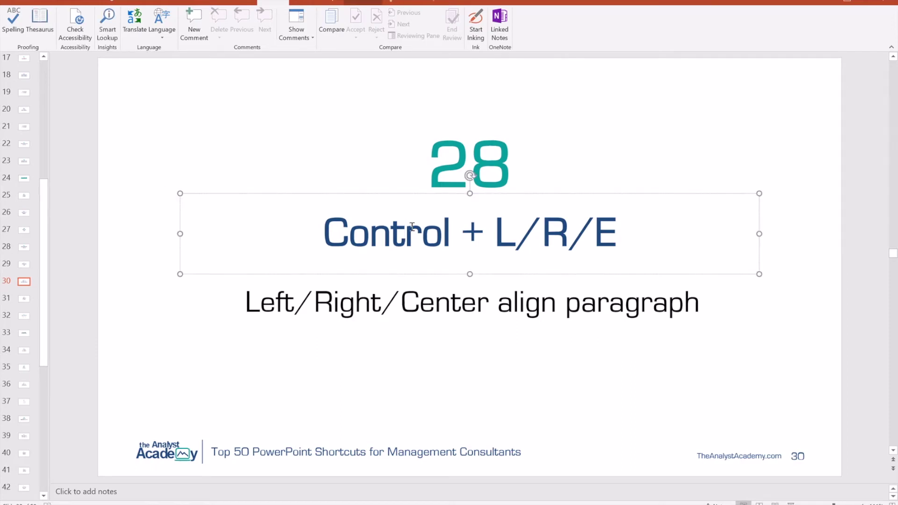
{"action": "left_click", "coordinate": [46, 2]}
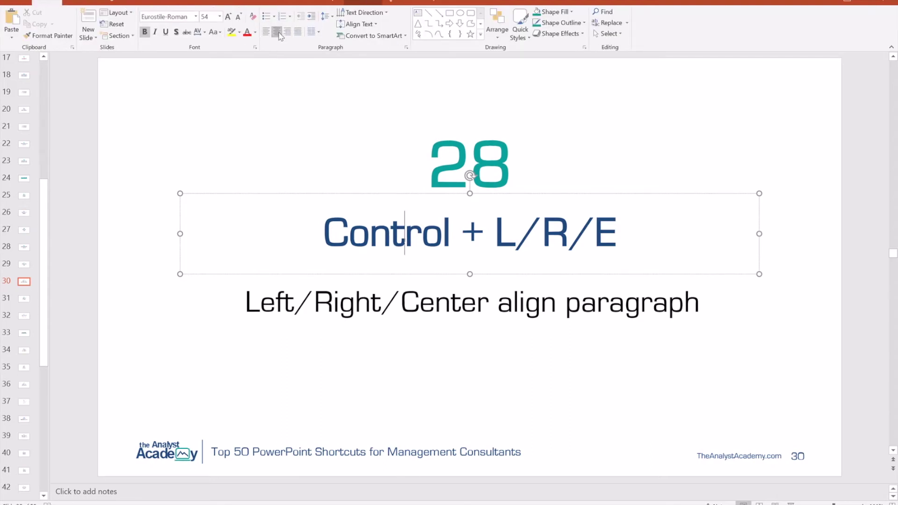
{"action": "left_click", "coordinate": [324, 231]}
{"action": "left_click", "coordinate": [374, 229]}
{"action": "key", "text": "ctrl+l"}
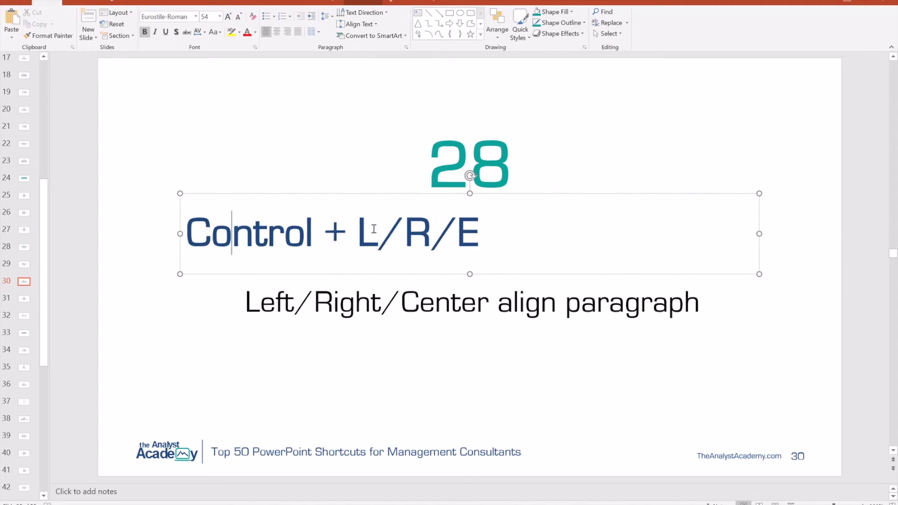
{"action": "key", "text": "ctrl+r"}
{"action": "key", "text": "ctrl+e"}
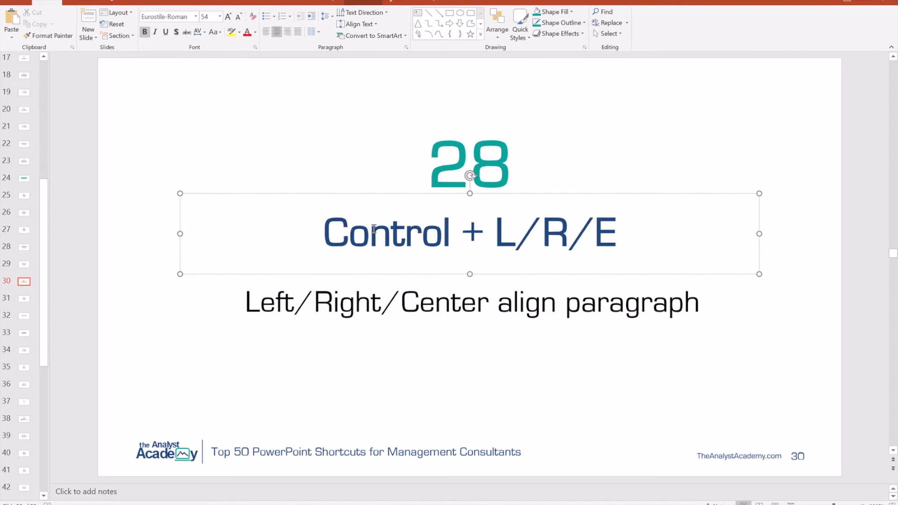
{"action": "key", "text": "Page_Down"}
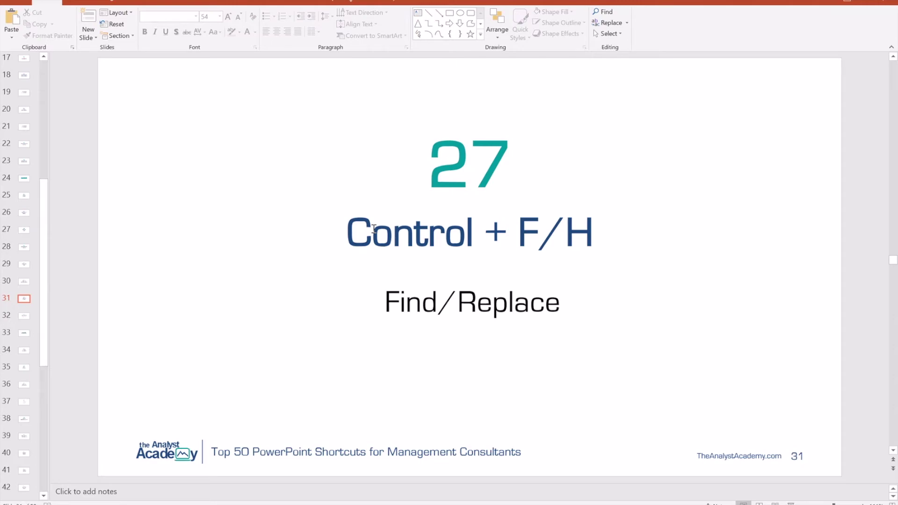
Step: Search the presentation with Ctrl+F, find the next match, close Find and reach slide 32
{"action": "key", "text": "ctrl+f"}
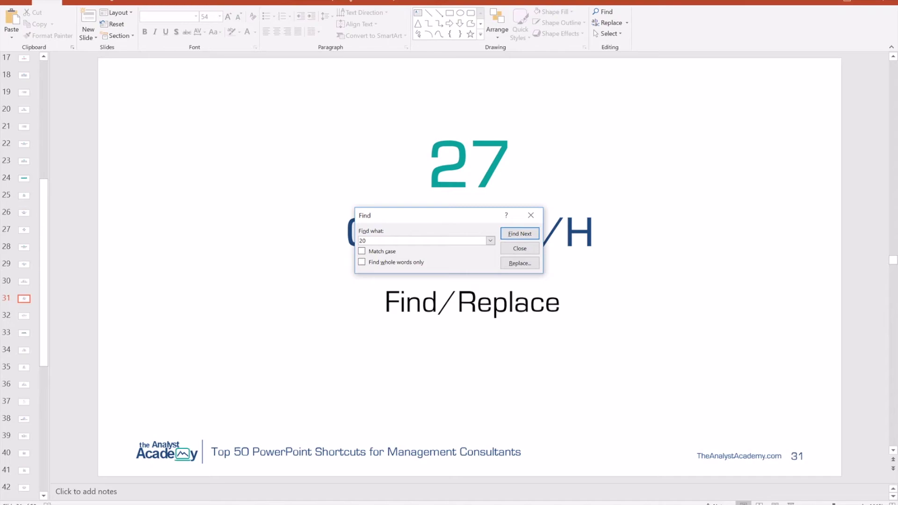
{"action": "key", "text": "Return"}
{"action": "key", "text": "Escape"}
{"action": "key", "text": "Page_Down"}
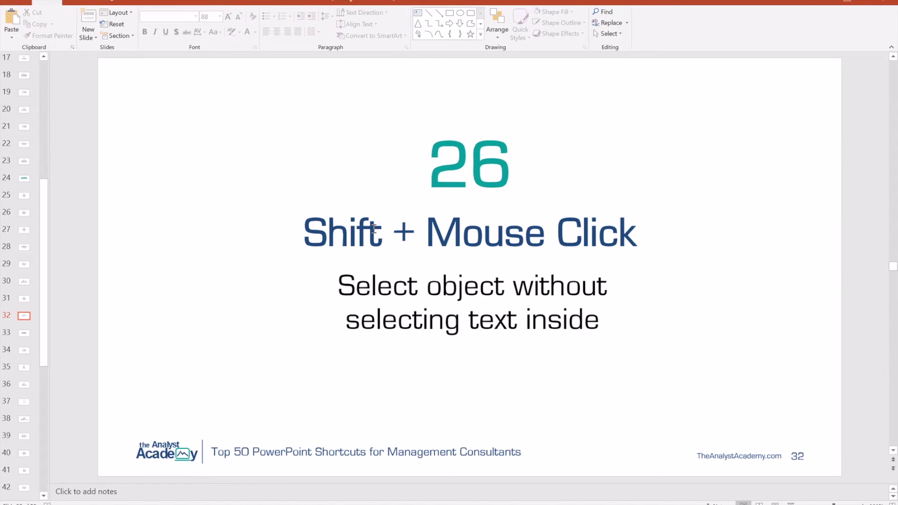
Step: Select slide 32's subtitle box as a whole object, then toggle bold on and off with Ctrl+B
{"action": "left_click", "coordinate": [441, 286]}
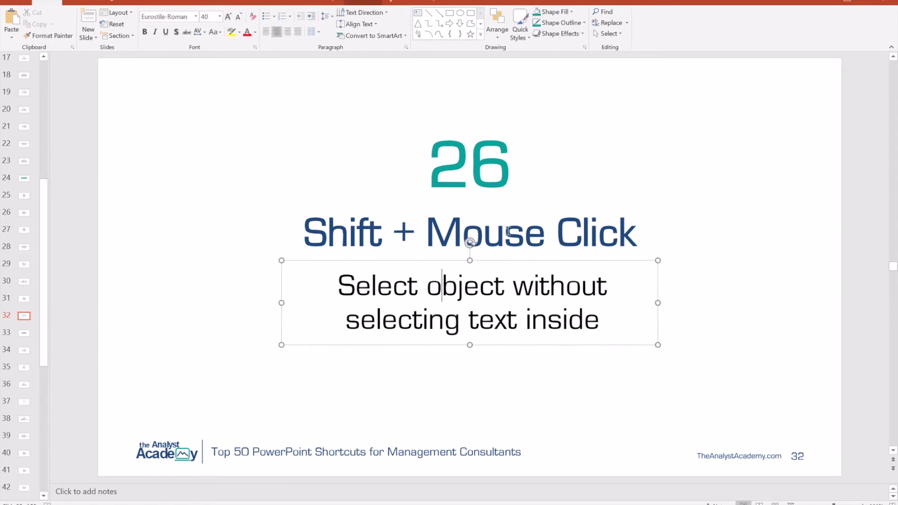
{"action": "left_click", "coordinate": [508, 229]}
{"action": "left_click", "coordinate": [464, 286]}
{"action": "left_click", "coordinate": [493, 345], "text": "shift"}
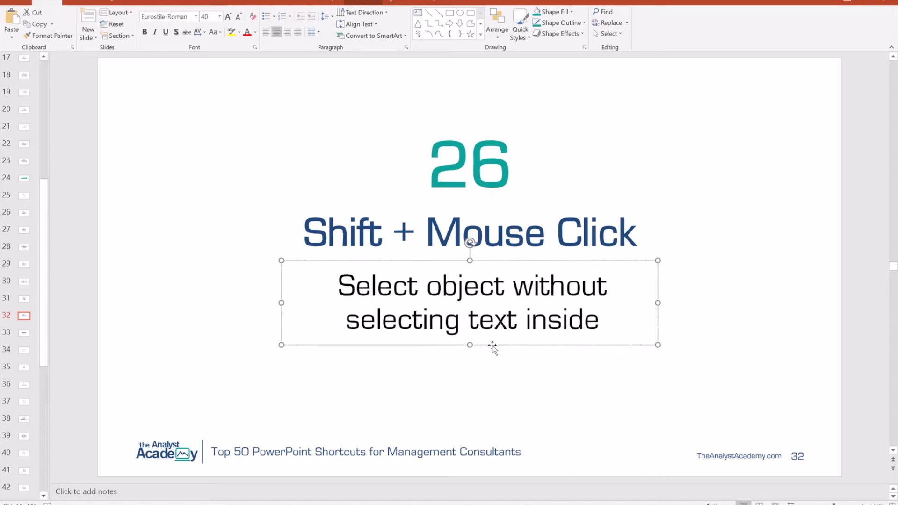
{"action": "left_click", "coordinate": [726, 290]}
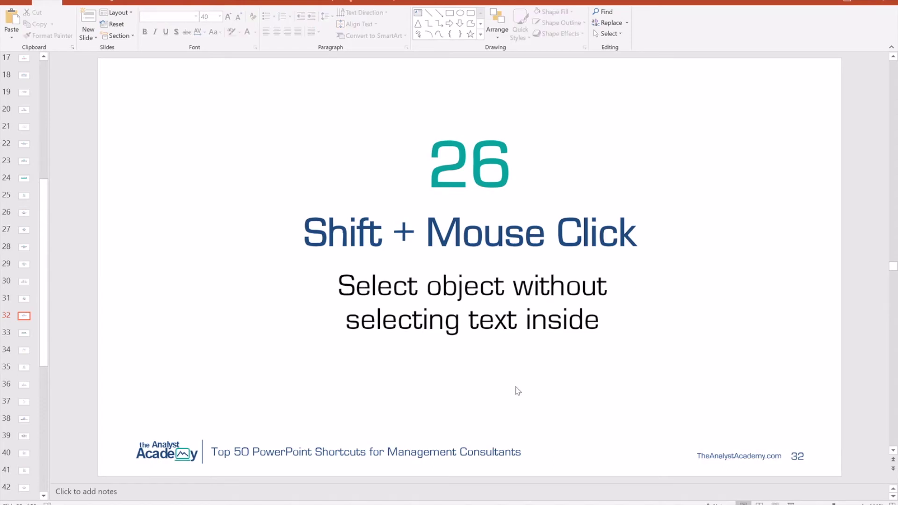
{"action": "left_click", "coordinate": [474, 305], "text": "shift"}
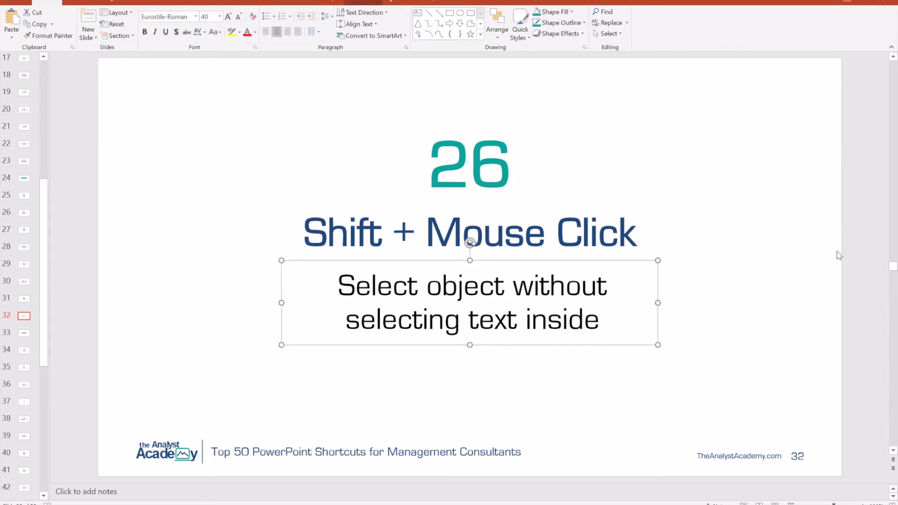
{"action": "key", "text": "ctrl+b"}
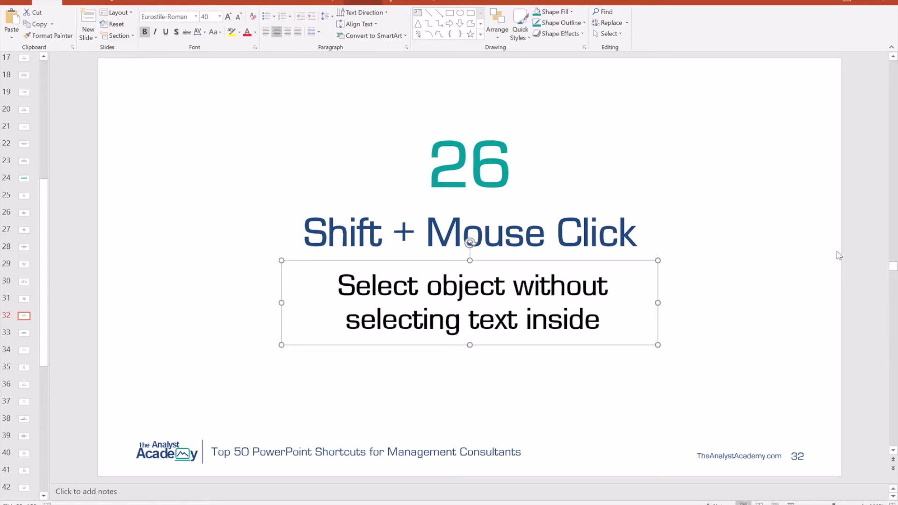
{"action": "key", "text": "ctrl+b"}
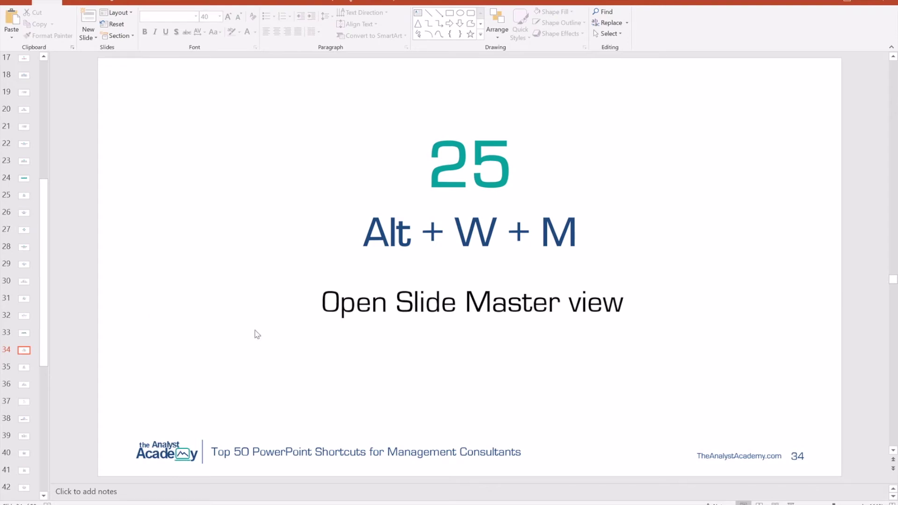
Step: Switch to Slide Master view with Alt+W+M and select the top-level master and its logo
{"action": "key", "text": "alt+w"}
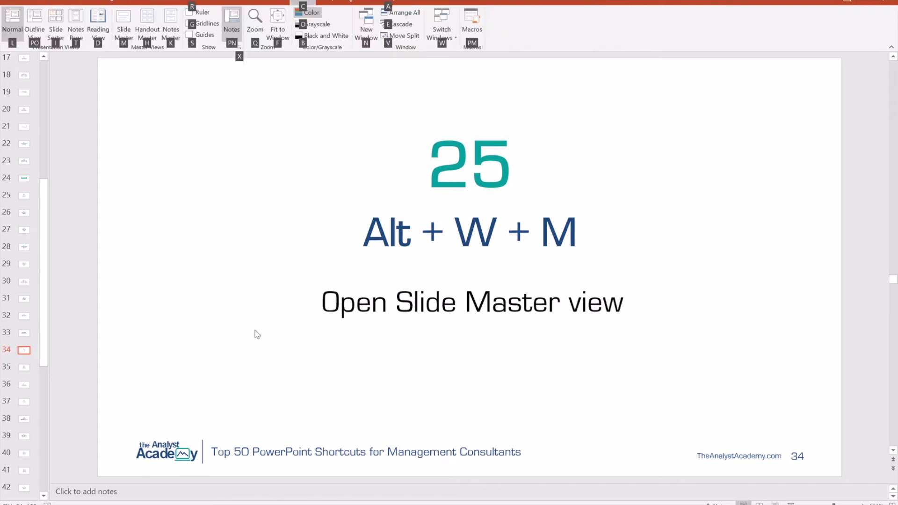
{"action": "key", "text": "m"}
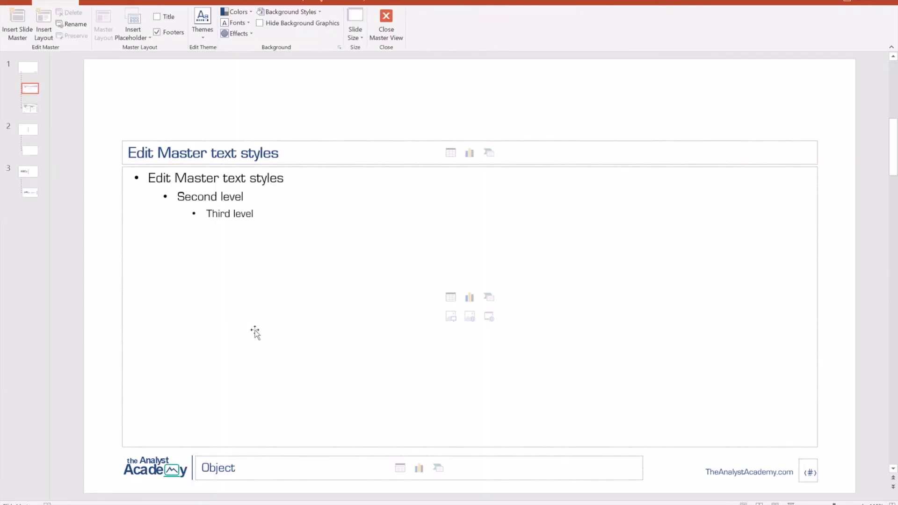
{"action": "key", "text": "Up"}
{"action": "key", "text": "Tab"}
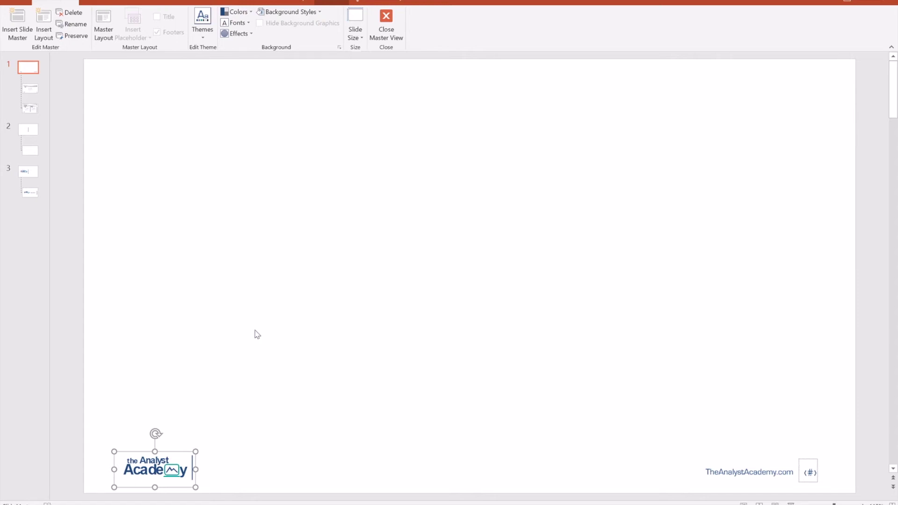
Step: Return to Normal view with Alt+W+L and advance to slide 35
{"action": "key", "text": "alt"}
{"action": "key", "text": "w"}
{"action": "key", "text": "l"}
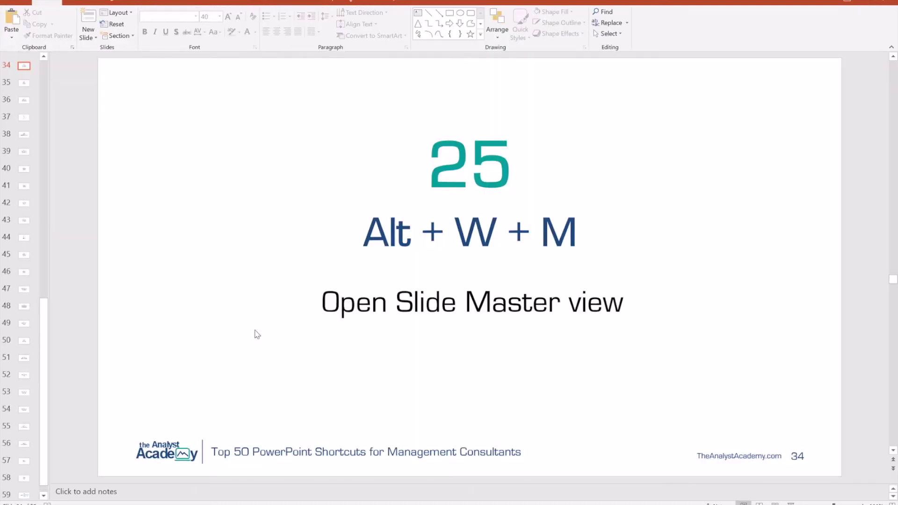
{"action": "key", "text": "Page_Down"}
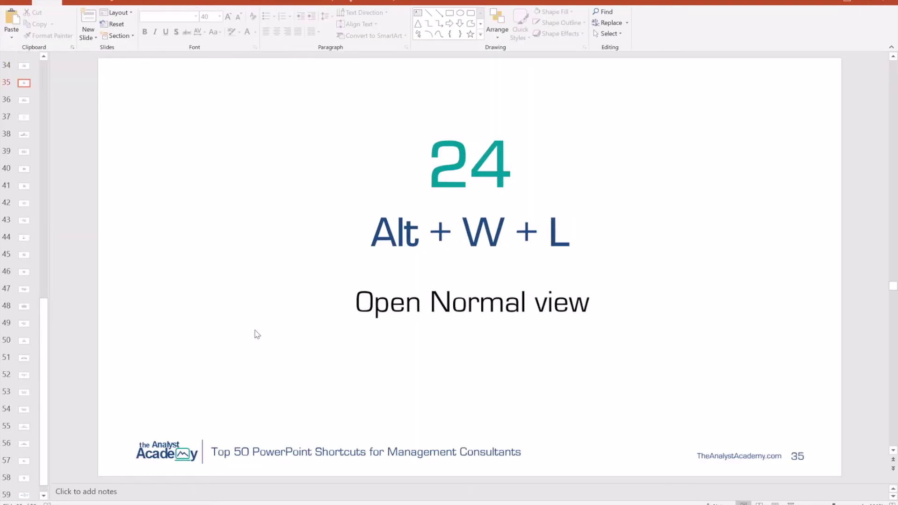
Step: On slide 36, bold 'Bold', underline 'Underline' and italicize 'Italicize', then go to slide 37
{"action": "key", "text": "Page_Down"}
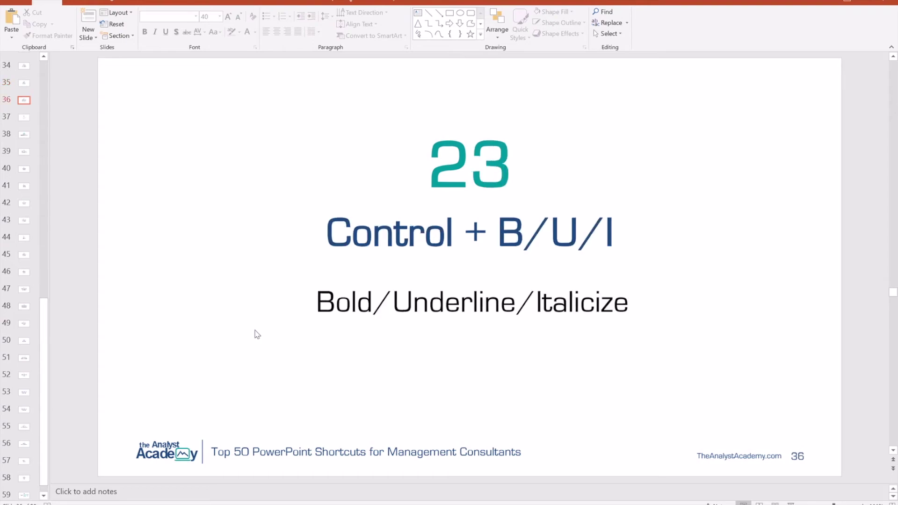
{"action": "double_click", "coordinate": [349, 299]}
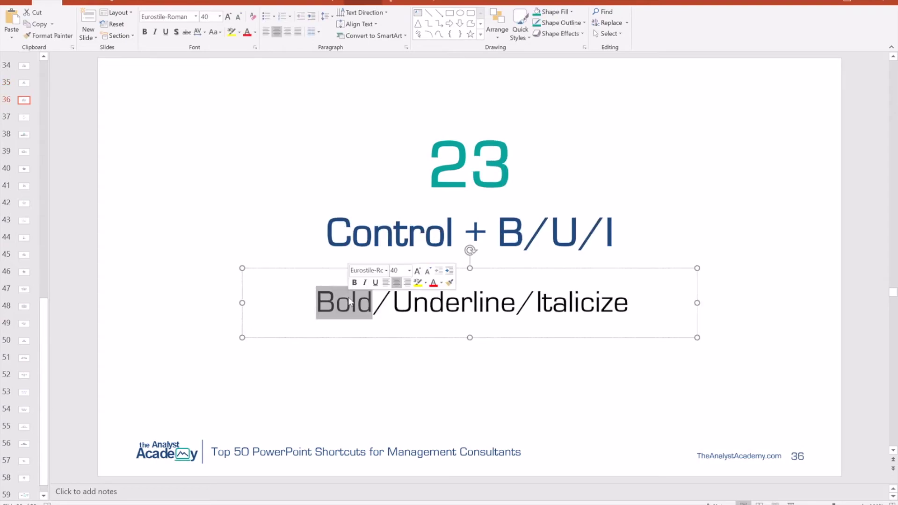
{"action": "key", "text": "ctrl+b"}
{"action": "double_click", "coordinate": [440, 301]}
{"action": "key", "text": "ctrl+u"}
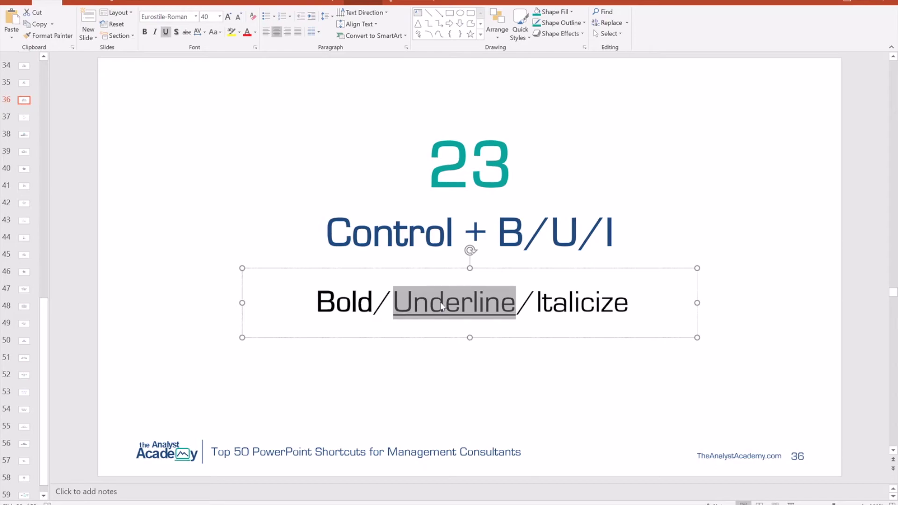
{"action": "double_click", "coordinate": [592, 303]}
{"action": "key", "text": "ctrl+i"}
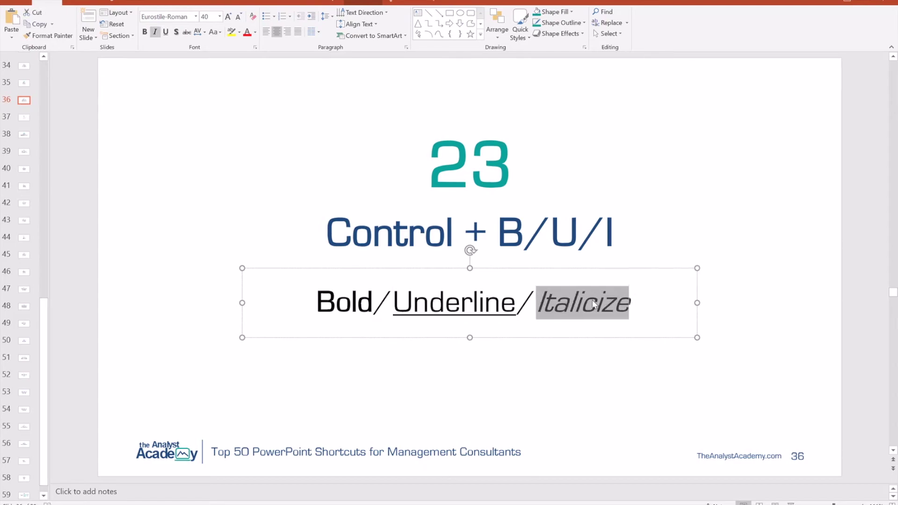
{"action": "key", "text": "Page_Down"}
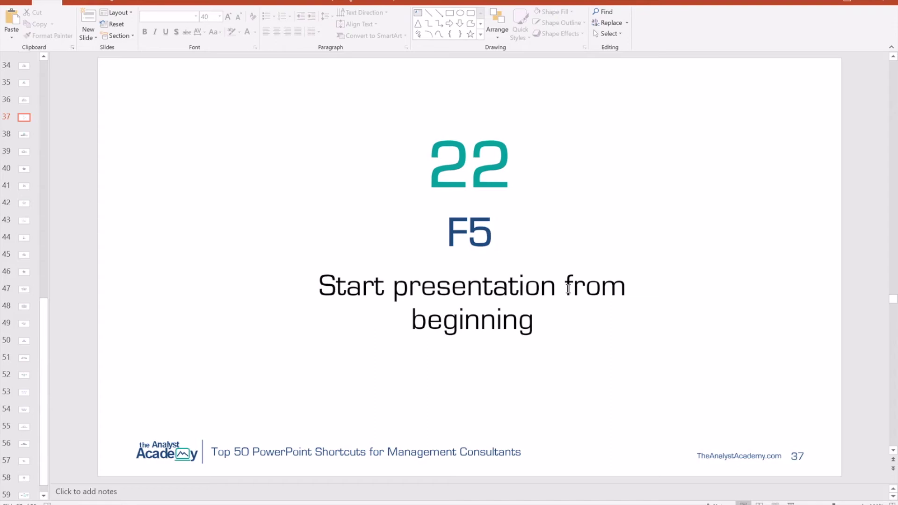
Step: Go to slide 38, present it full screen with Shift+F5, exit, then advance to slide 39
{"action": "key", "text": "Page_Down"}
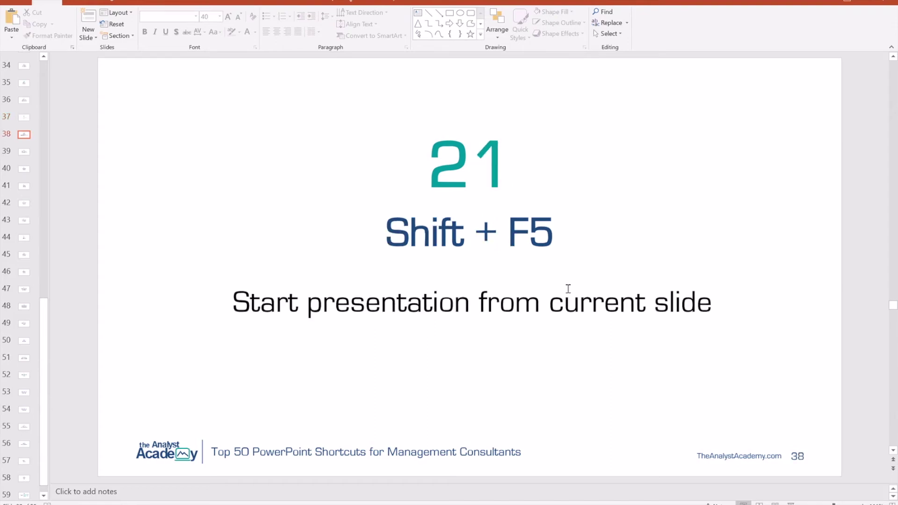
{"action": "key", "text": "shift+F5"}
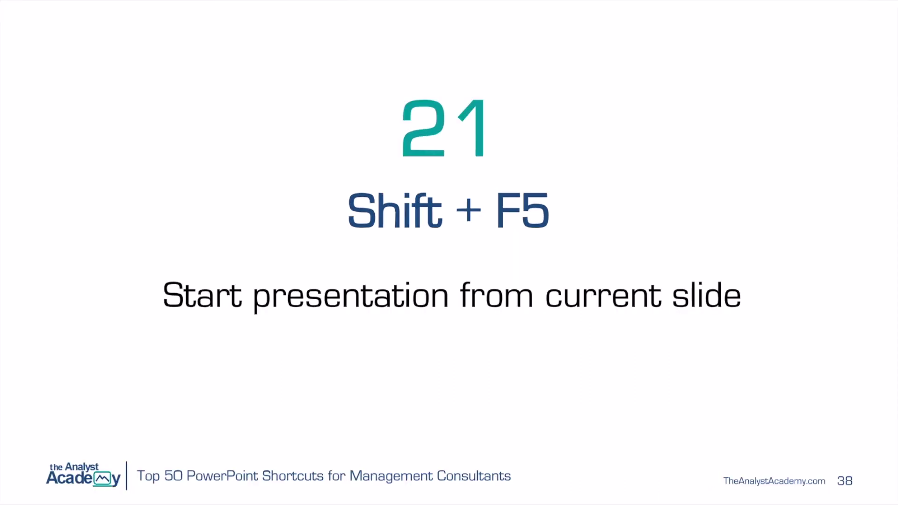
{"action": "key", "text": "Escape"}
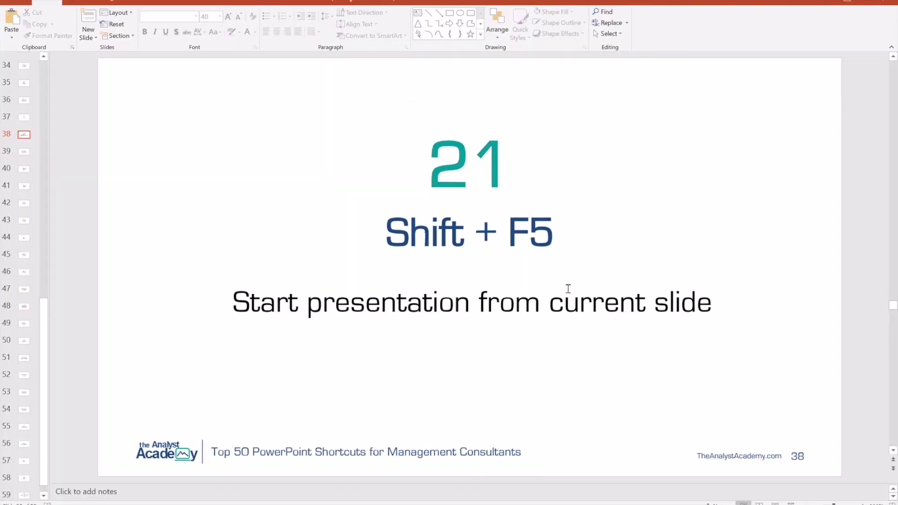
{"action": "key", "text": "Page_Down"}
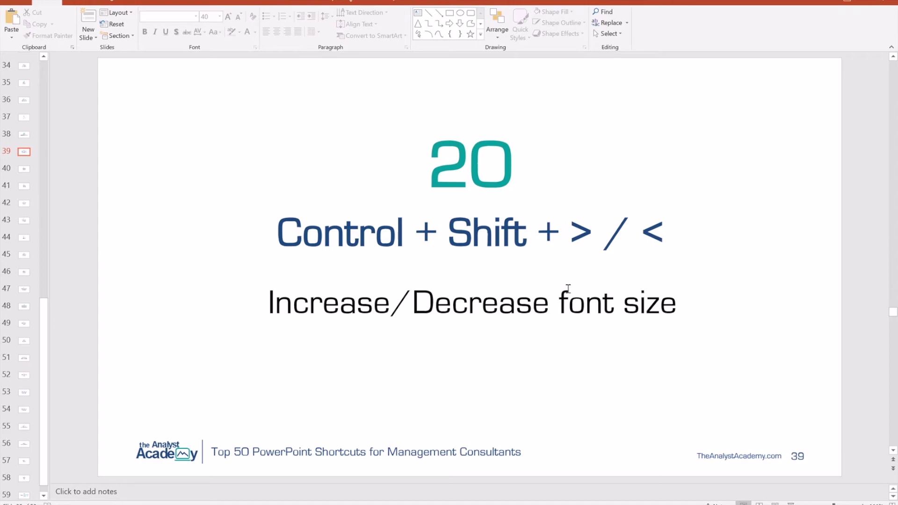
Step: Grow slide 39's 'Increase/Decrease font size' subtitle, shrink it to 44 pt, then scroll to slide 40
{"action": "left_click", "coordinate": [528, 302]}
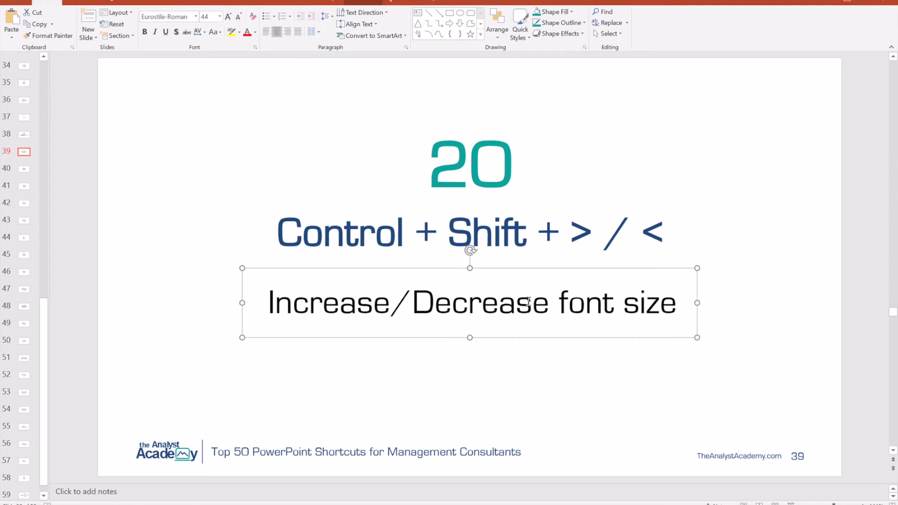
{"action": "key", "text": "ctrl+shift+greater"}
{"action": "key", "text": "ctrl+shift+greater"}
{"action": "key", "text": "ctrl+shift+greater"}
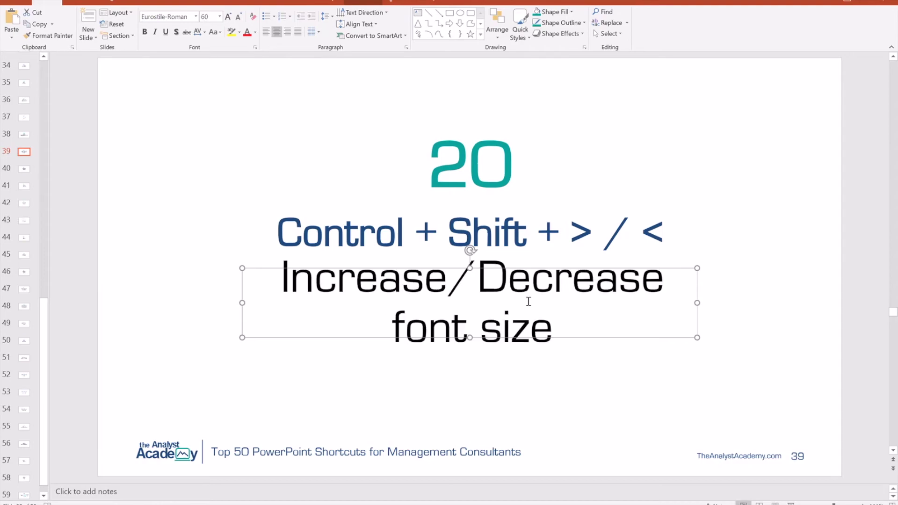
{"action": "key", "text": "ctrl+shift+less"}
{"action": "key", "text": "ctrl+shift+less"}
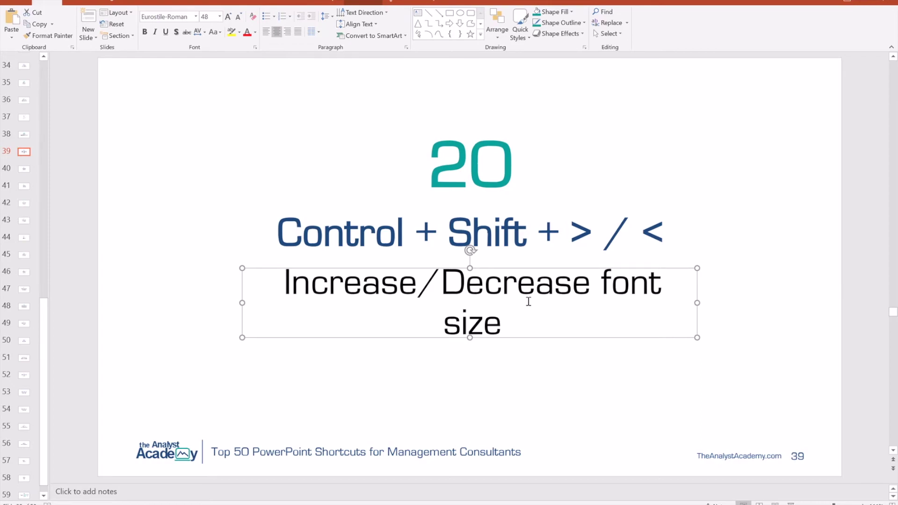
{"action": "key", "text": "ctrl+shift+less"}
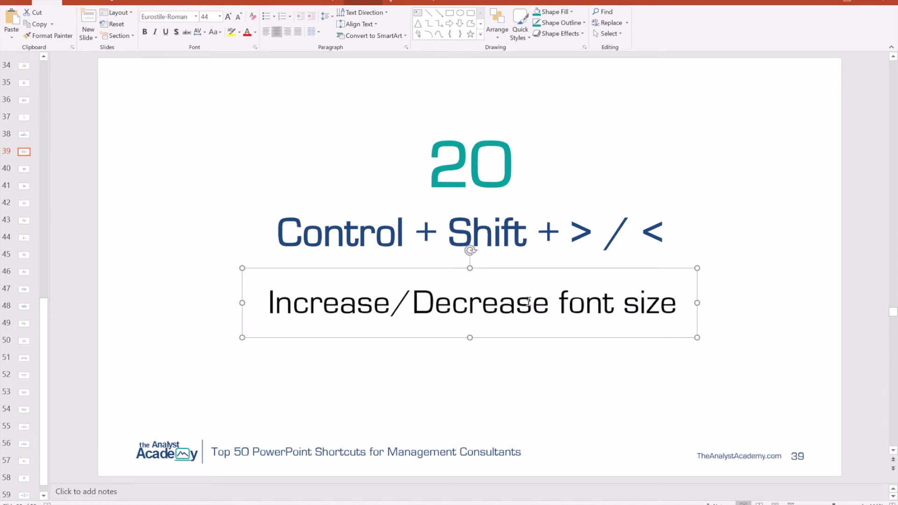
{"action": "scroll", "coordinate": [527, 302], "scroll_direction": "down", "scroll_amount": 1}
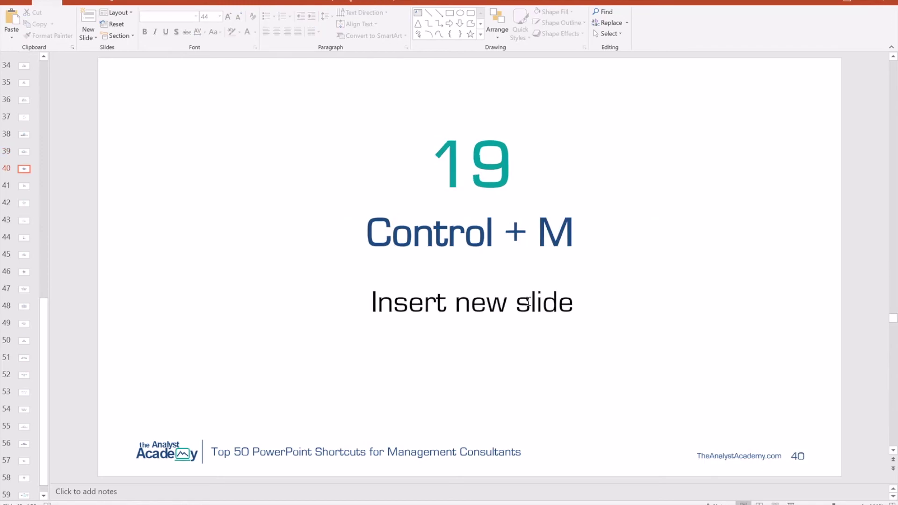
Step: Insert a new slide and undo it, then select the whole Control + D box
{"action": "key", "text": "ctrl+m"}
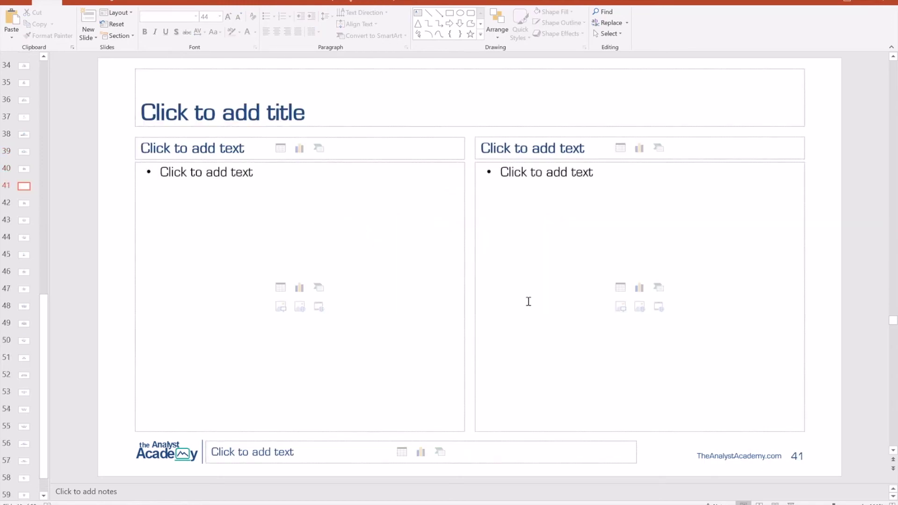
{"action": "key", "text": "ctrl+z"}
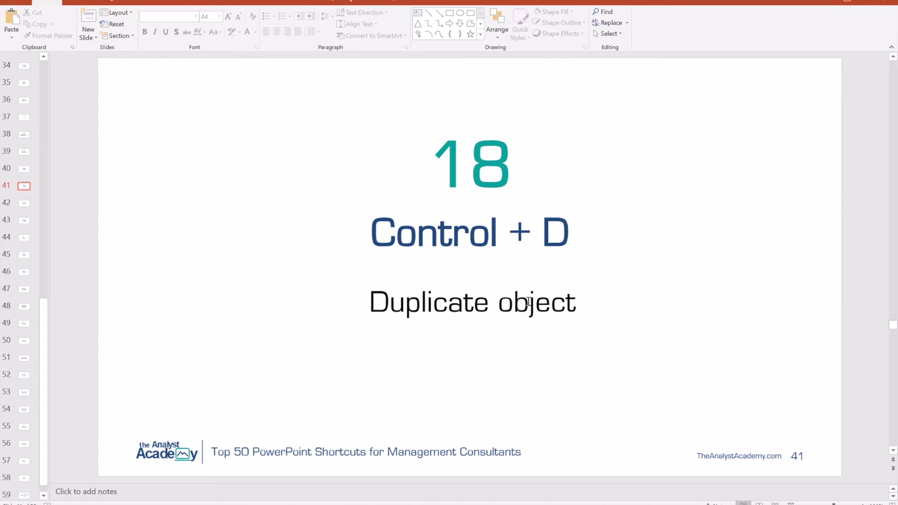
{"action": "left_click", "coordinate": [420, 235]}
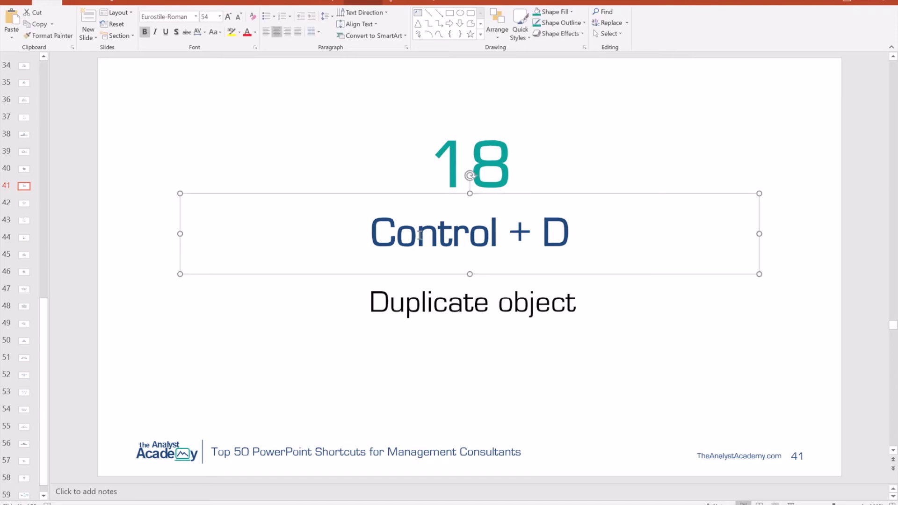
{"action": "left_click", "coordinate": [420, 235]}
{"action": "right_click", "coordinate": [420, 235]}
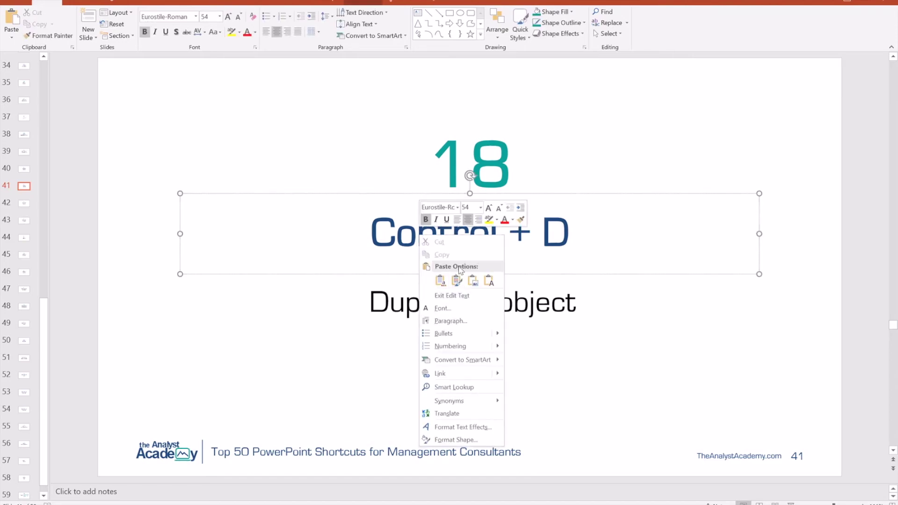
{"action": "key", "text": "Escape"}
{"action": "left_click", "coordinate": [545, 191]}
{"action": "left_click", "coordinate": [539, 194]}
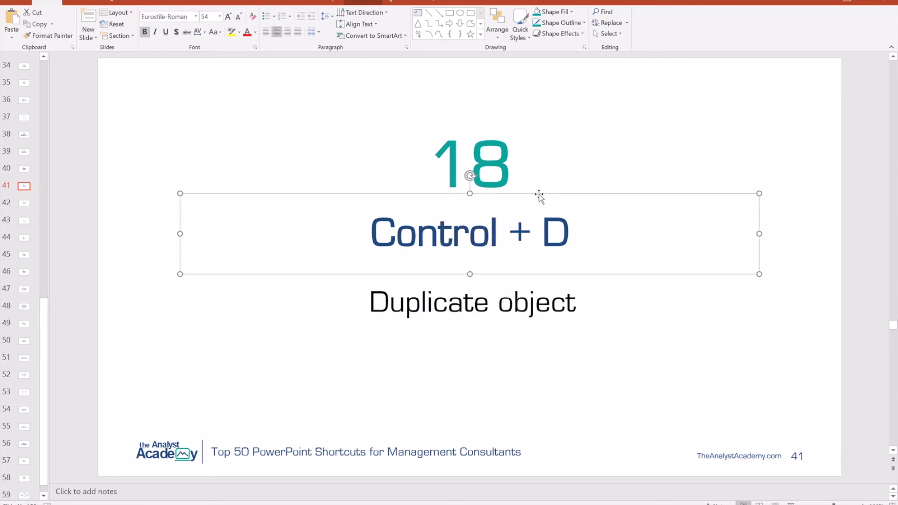
Step: Duplicate the Control + D box twice, undoing each copy, then go to slide 42
{"action": "key", "text": "ctrl+d"}
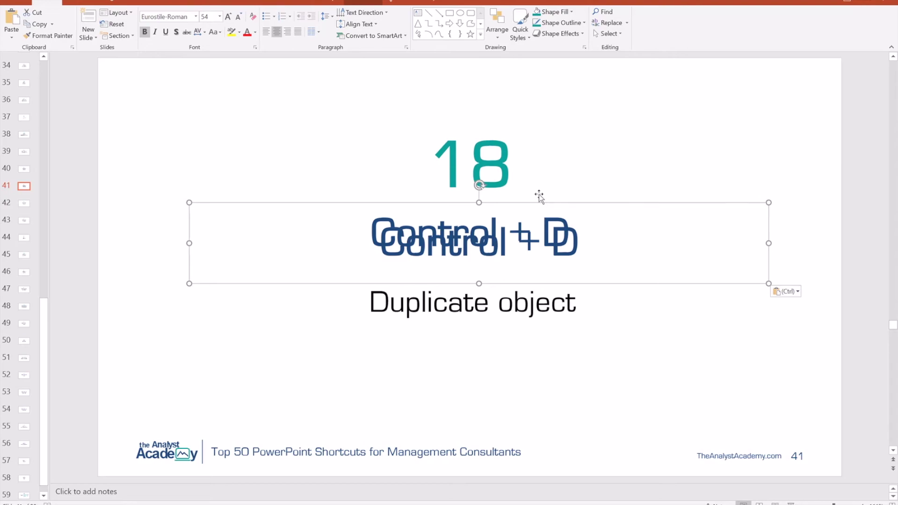
{"action": "key", "text": "ctrl+z"}
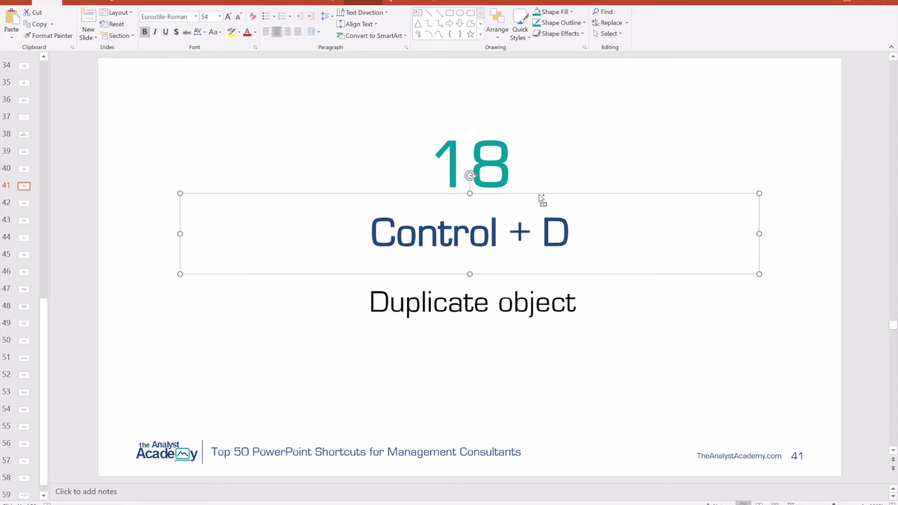
{"action": "key", "text": "ctrl+d"}
{"action": "key", "text": "ctrl+z"}
{"action": "key", "text": "Page_Down"}
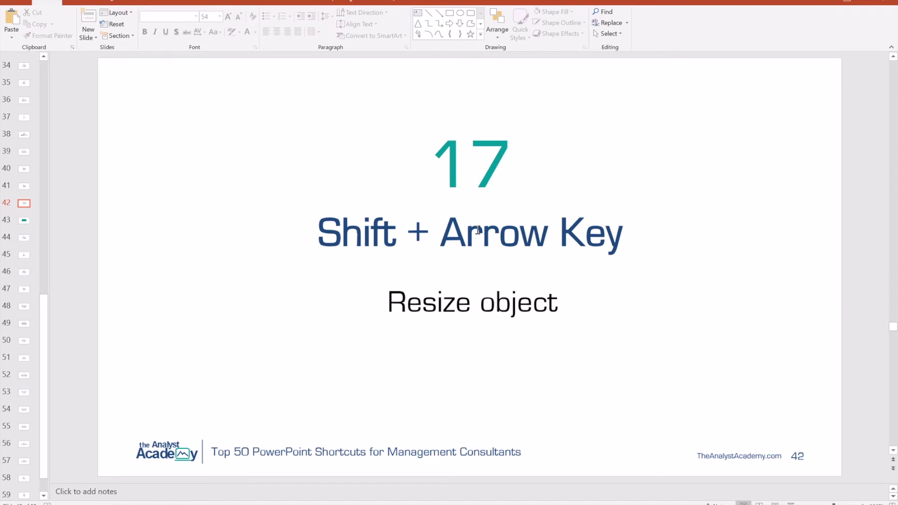
Step: Make slide 43's teal rectangle taller with Shift+Up, then restore its height
{"action": "key", "text": "Page_Down"}
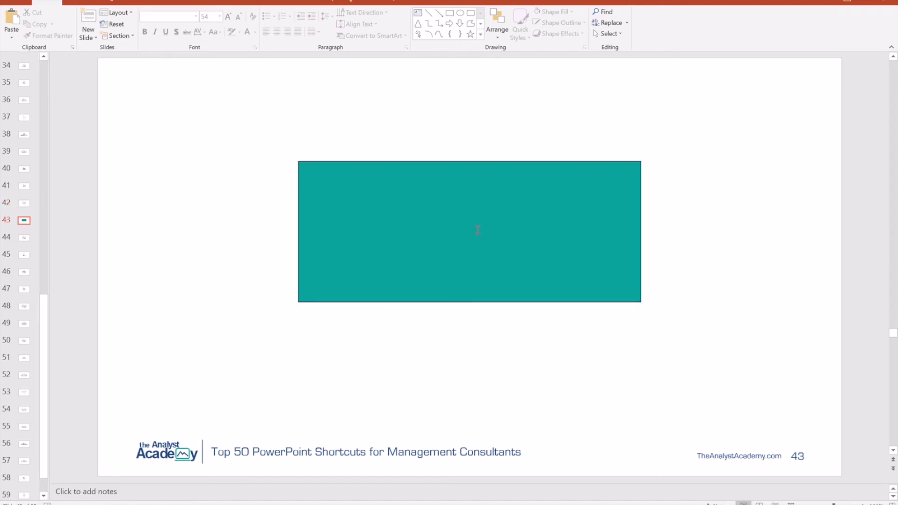
{"action": "left_click", "coordinate": [506, 169]}
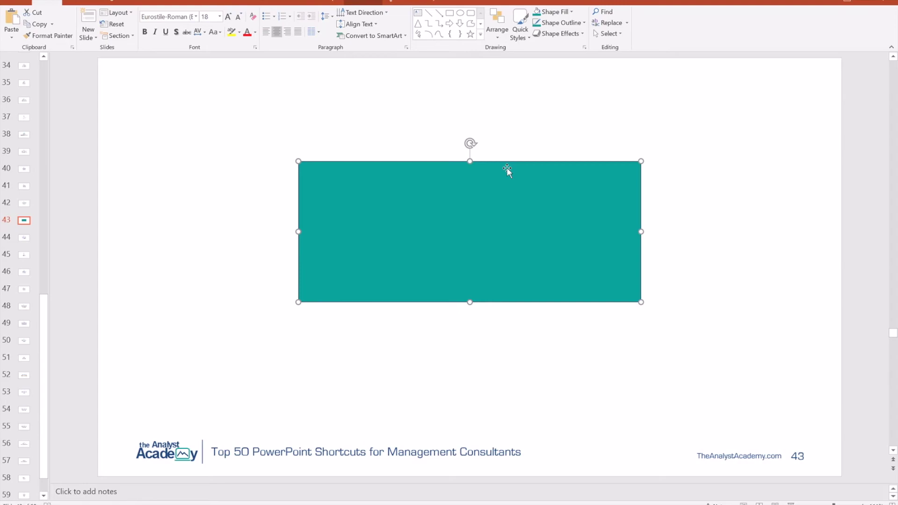
{"action": "key", "text": "shift+Up"}
{"action": "key", "text": "shift+Up"}
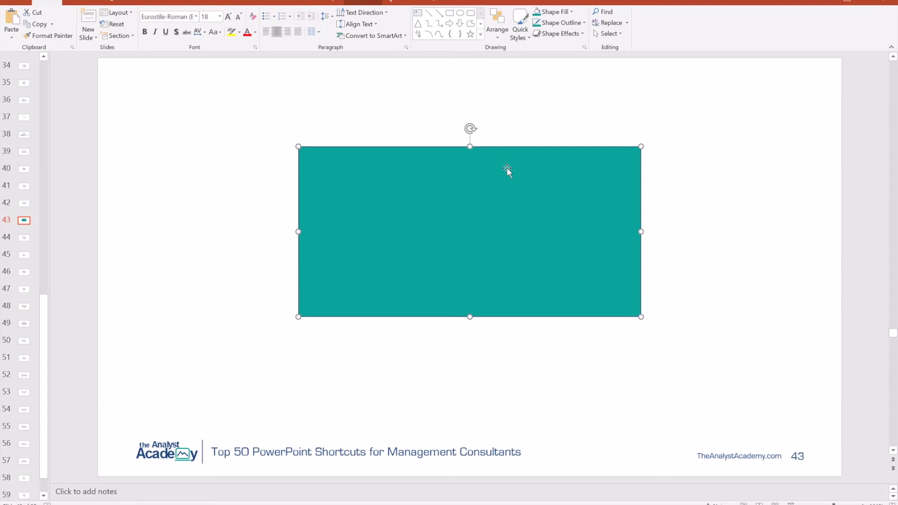
{"action": "key", "text": "shift+Down"}
{"action": "key", "text": "shift+Down"}
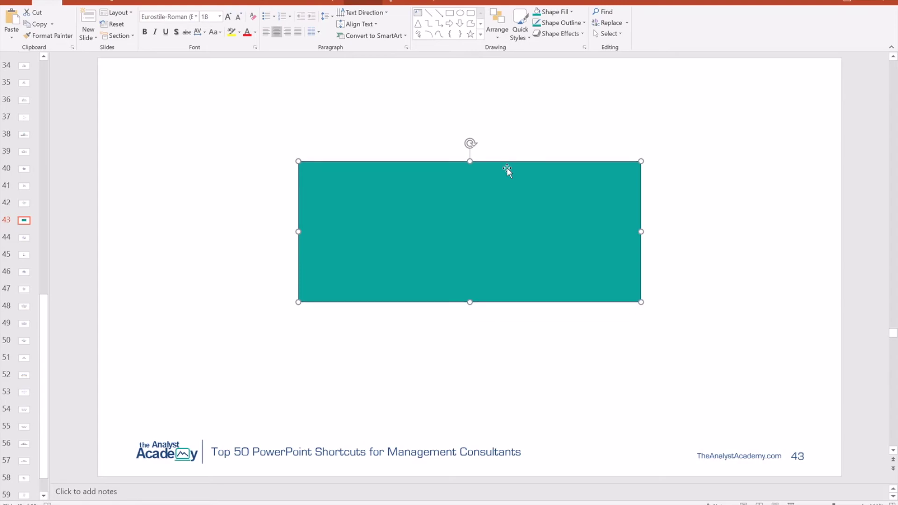
{"action": "key", "text": "Page_Down"}
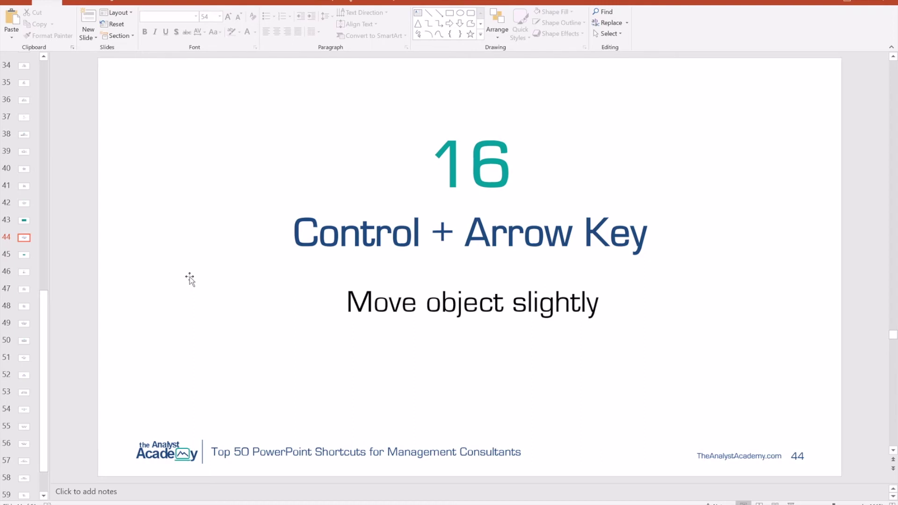
Step: On slide 45, nudge the teal rectangle slightly left with Ctrl+Left, then go to slide 46
{"action": "key", "text": "Page_Down"}
{"action": "left_click", "coordinate": [375, 261]}
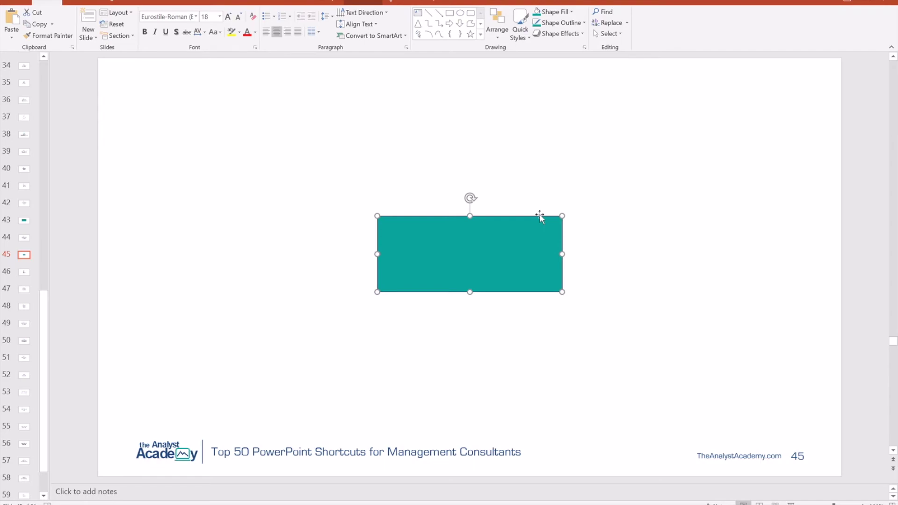
{"action": "key", "text": "ctrl+Left"}
{"action": "key", "text": "ctrl+Left"}
{"action": "key", "text": "ctrl+Left"}
{"action": "key", "text": "ctrl+Left"}
{"action": "key", "text": "ctrl+Left"}
{"action": "key", "text": "ctrl+Left"}
{"action": "key", "text": "ctrl+Left"}
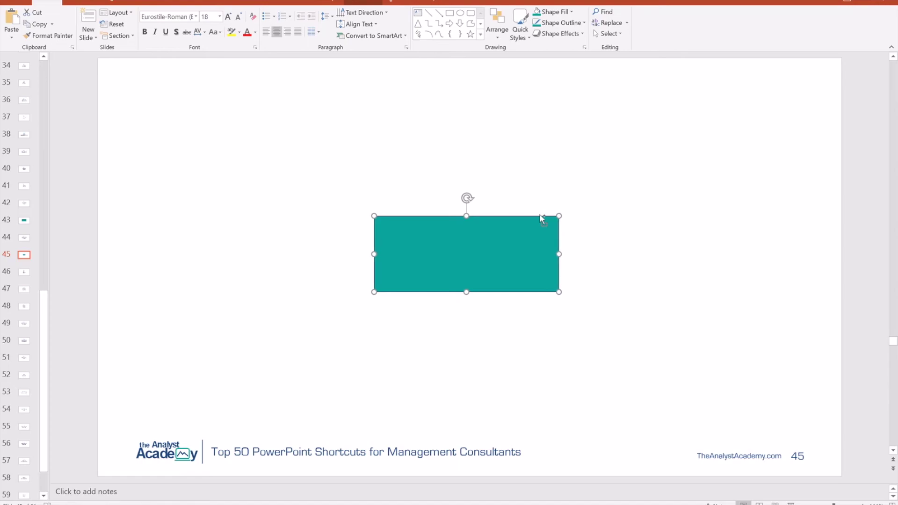
{"action": "key", "text": "Page_Down"}
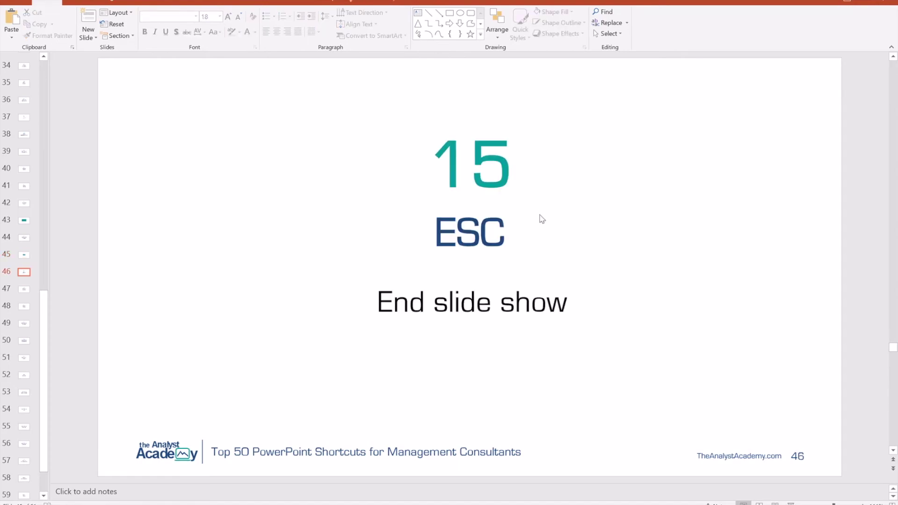
Step: Present slide 46 full screen with Shift+F5, then end the show with Esc
{"action": "key", "text": "shift+F5"}
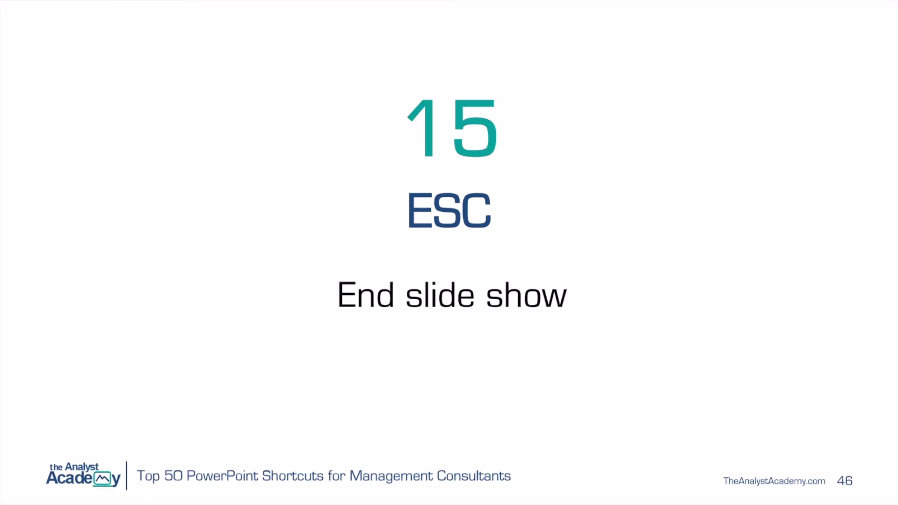
{"action": "key", "text": "Escape"}
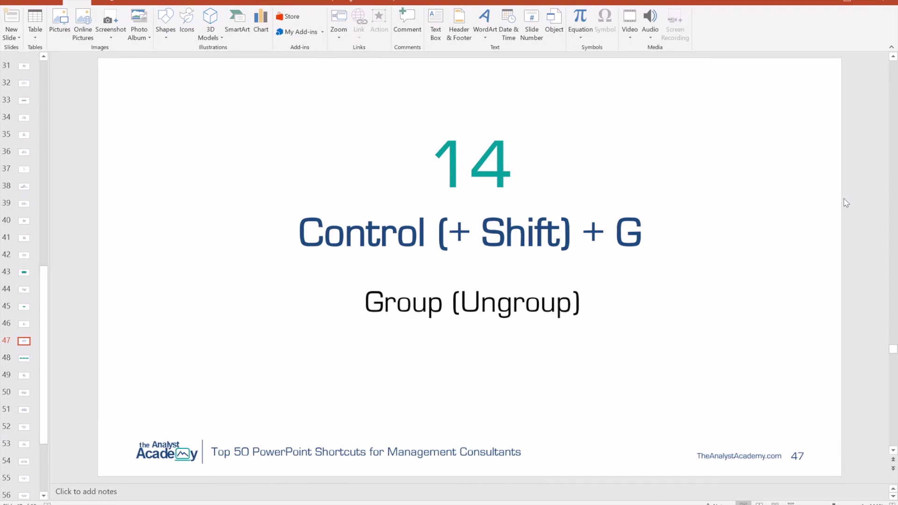
Step: On slide 48, select all three rectangles together, then scroll on to slide 49
{"action": "key", "text": "Page_Down"}
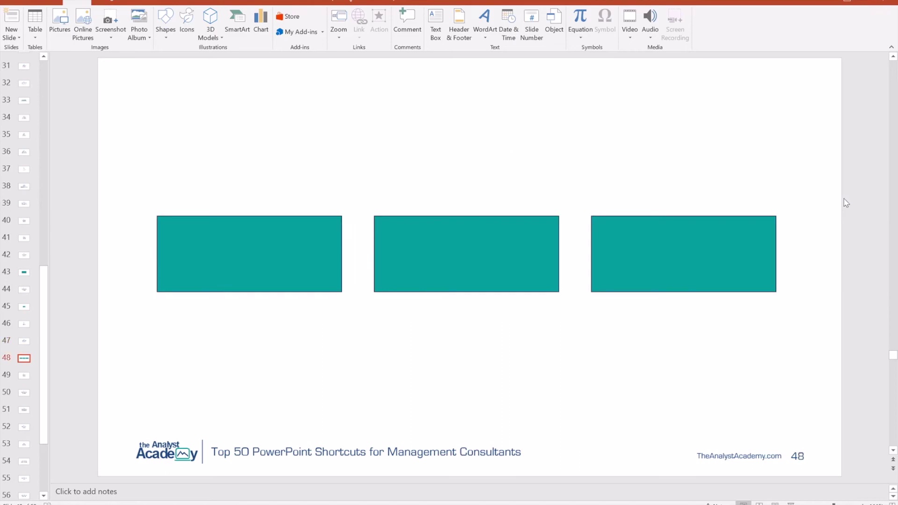
{"action": "left_click", "coordinate": [322, 254]}
{"action": "key", "text": "ctrl+a"}
{"action": "left_click", "coordinate": [358, 327]}
{"action": "left_click", "coordinate": [336, 283]}
{"action": "left_click", "coordinate": [422, 242], "text": "shift"}
{"action": "left_click", "coordinate": [612, 243], "text": "shift"}
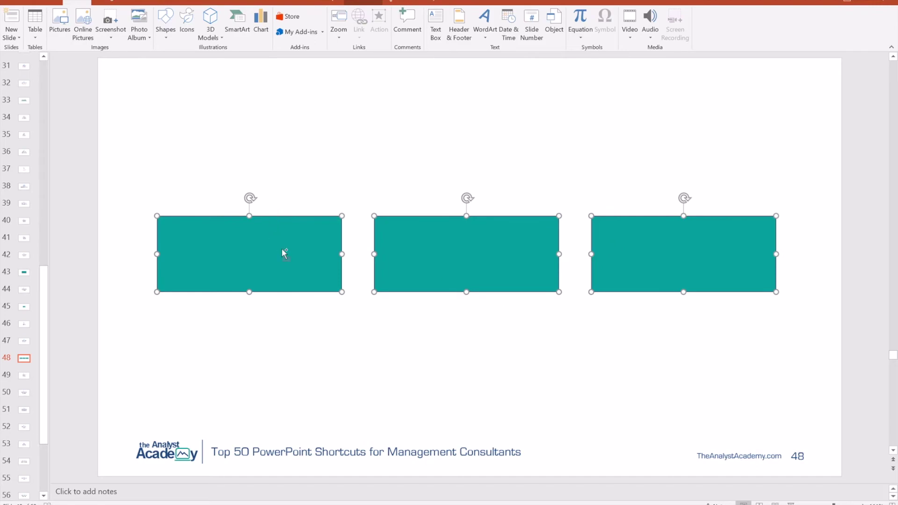
{"action": "scroll", "coordinate": [312, 250], "scroll_direction": "down", "scroll_amount": 1}
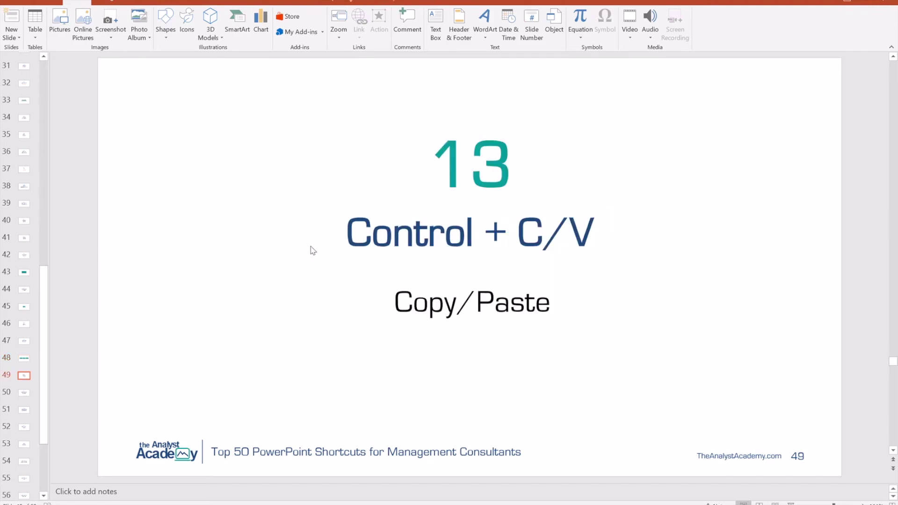
Step: Paste the word Copy after 'Paste' on slide 49, then undo it and remove the trailing space
{"action": "double_click", "coordinate": [434, 309]}
{"action": "left_click", "coordinate": [552, 303]}
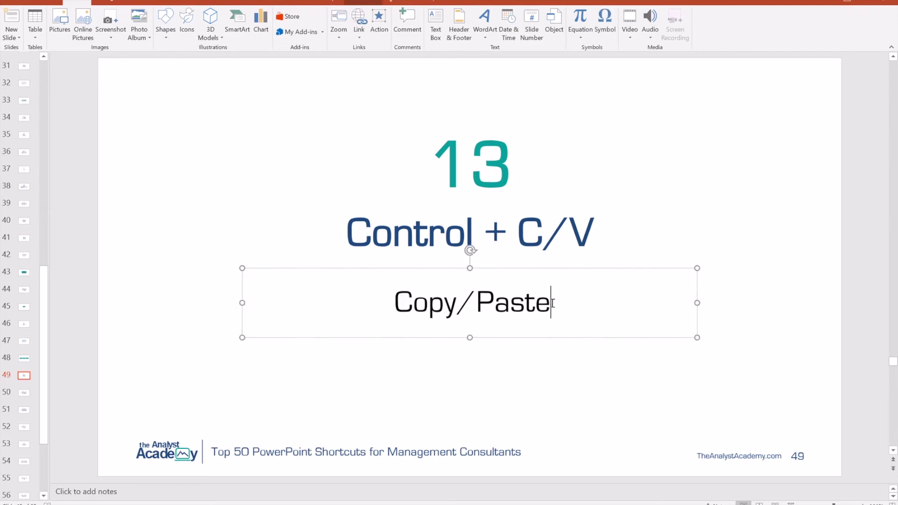
{"action": "key", "text": "ctrl+v"}
{"action": "key", "text": "ctrl+z"}
{"action": "key", "text": "BackSpace"}
Step: Copy and paste the Copy/Paste text box, undo the duplicate, then go to slide 50
{"action": "left_click", "coordinate": [552, 268]}
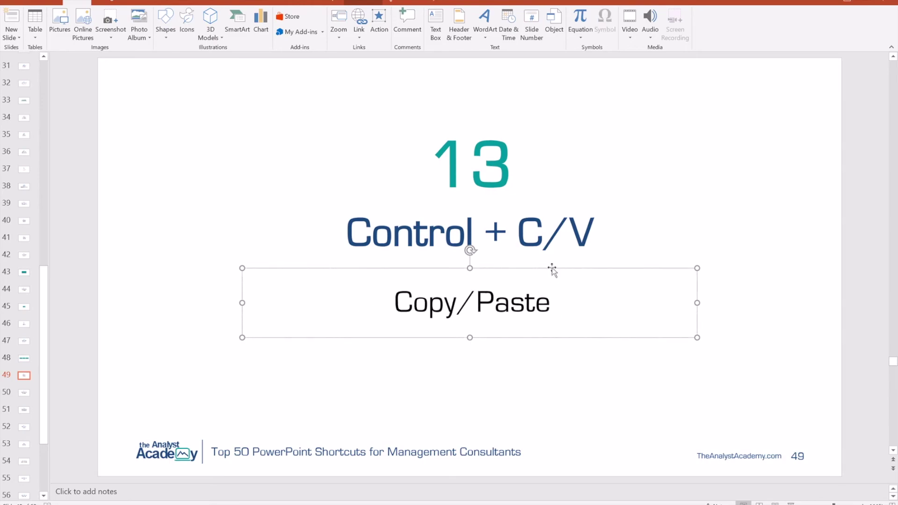
{"action": "key", "text": "ctrl+c"}
{"action": "key", "text": "ctrl+v"}
{"action": "key", "text": "ctrl+z"}
{"action": "key", "text": "Page_Down"}
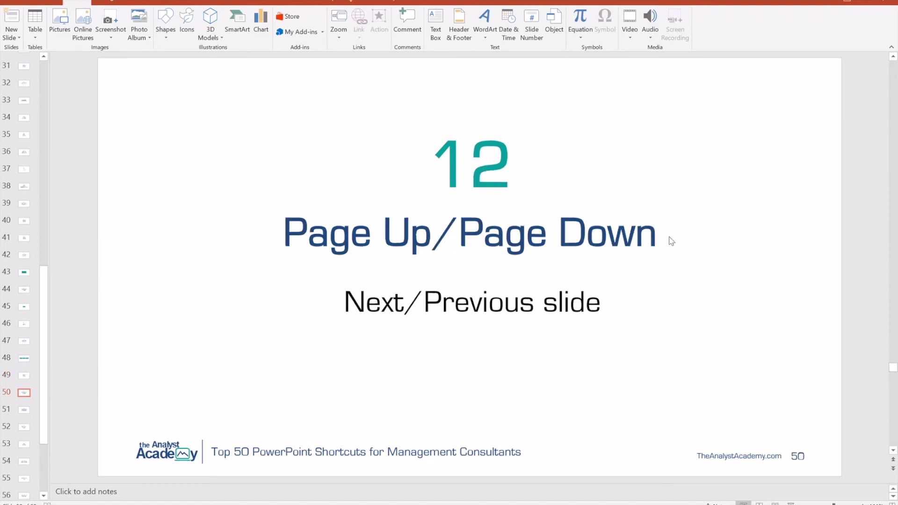
Step: Select the 12 number box, step back to slide 49 and forward again, then reach slide 51
{"action": "left_click", "coordinate": [509, 163]}
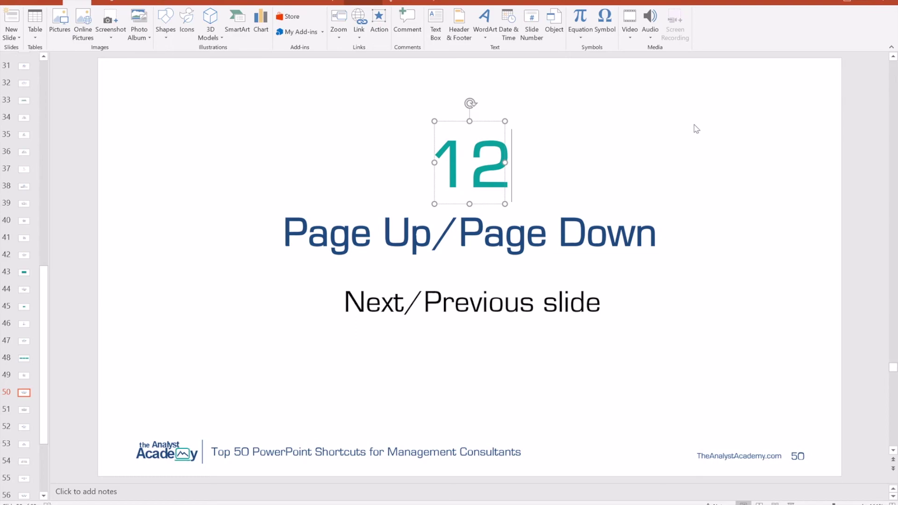
{"action": "key", "text": "Page_Up"}
{"action": "key", "text": "Page_Down"}
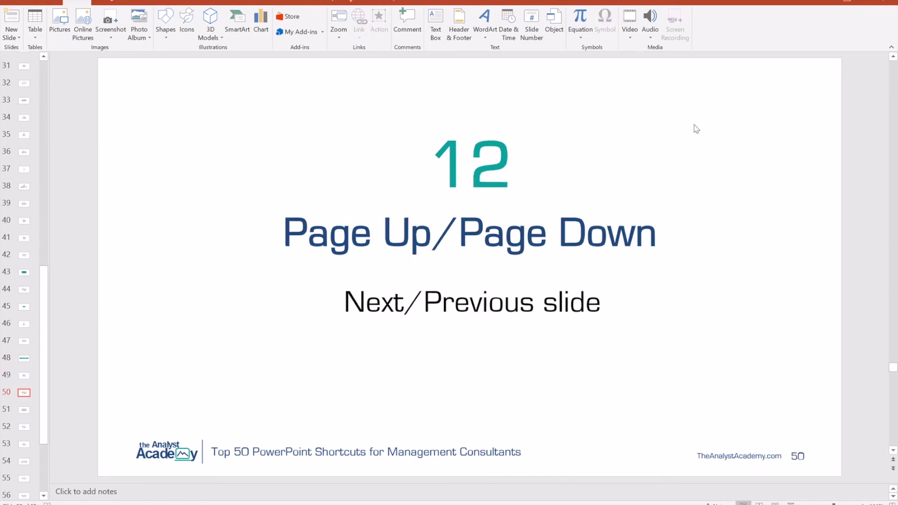
{"action": "key", "text": "Page_Down"}
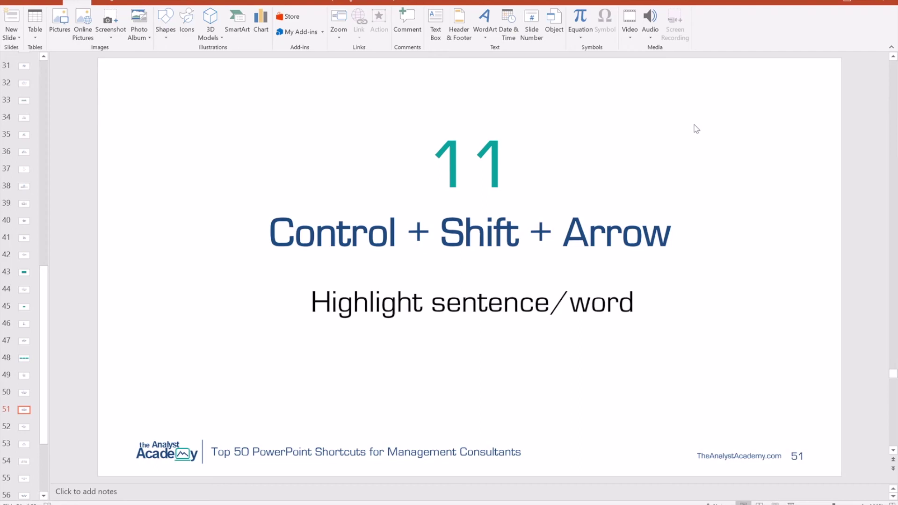
Step: In slide 51's subtitle, select 'Highlight', then 'sentence', then through to the line end
{"action": "left_click", "coordinate": [442, 304]}
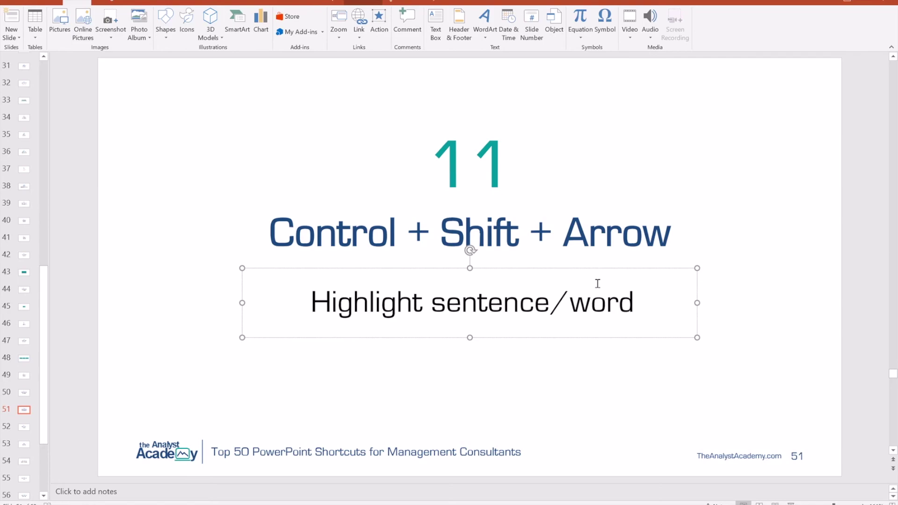
{"action": "key", "text": "ctrl+shift+Left"}
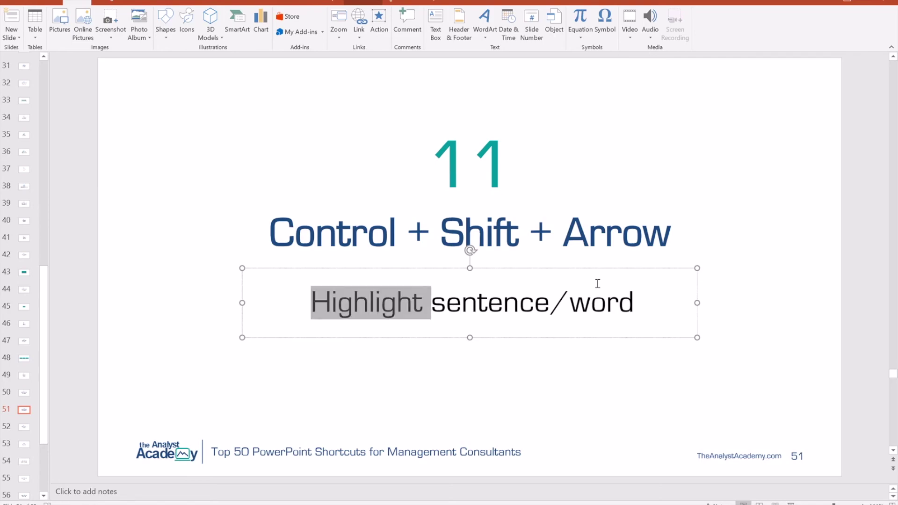
{"action": "key", "text": "ctrl+shift+Right"}
{"action": "key", "text": "ctrl+shift+Right"}
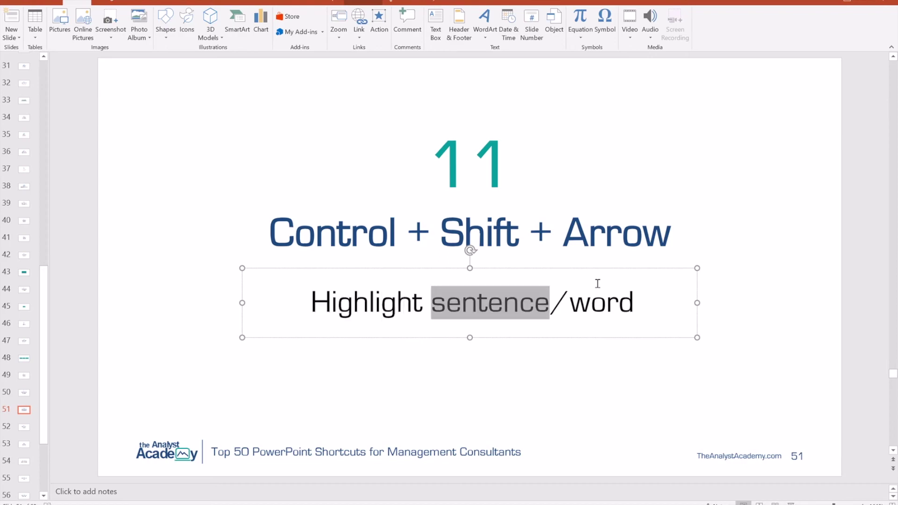
{"action": "key", "text": "ctrl+shift+Left"}
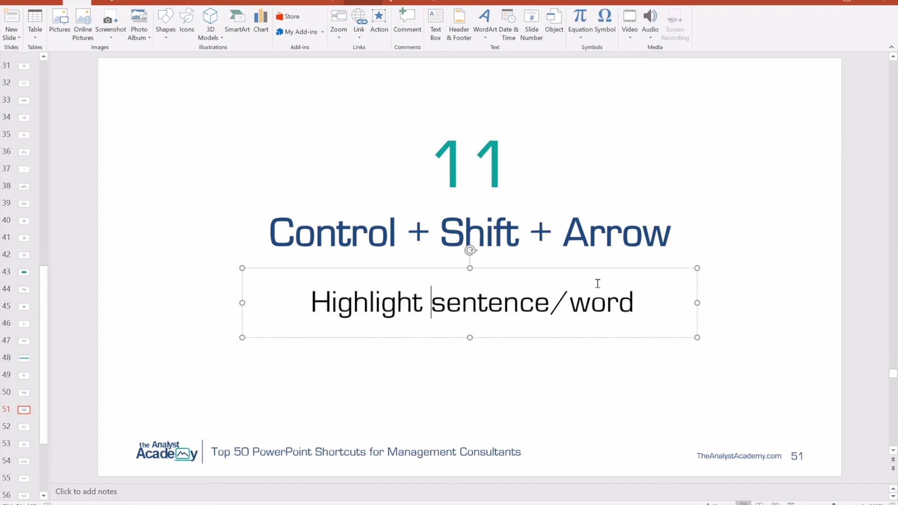
{"action": "key", "text": "ctrl+shift+Down"}
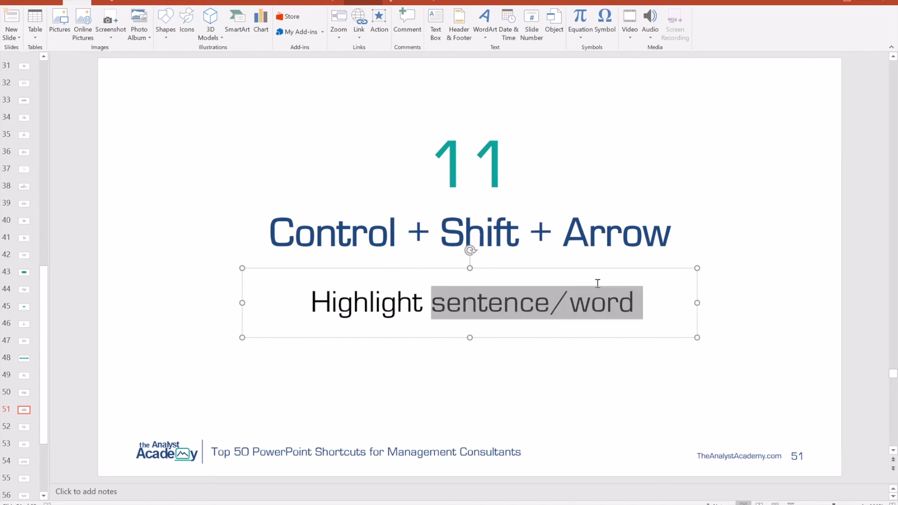
Step: Clear the selection, reselect 'Highlight', stop editing, and advance to slide 52
{"action": "key", "text": "Left"}
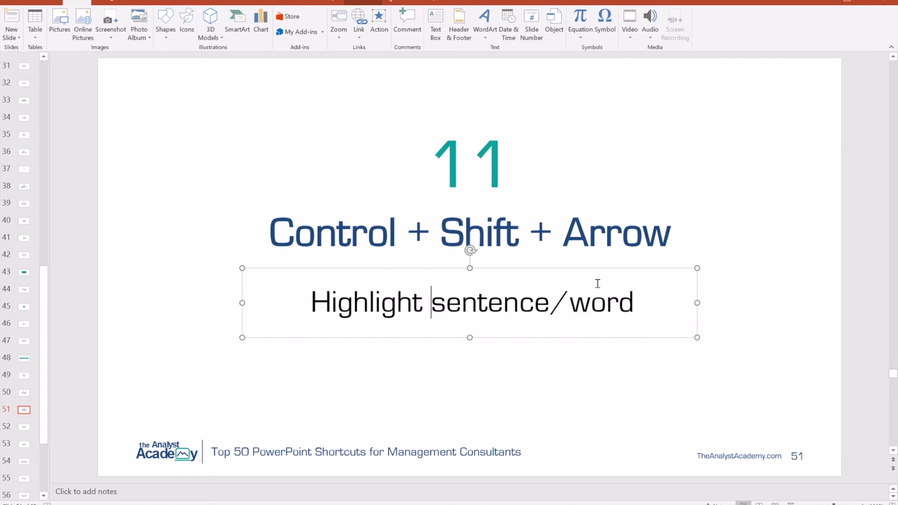
{"action": "key", "text": "ctrl+shift+Left"}
{"action": "key", "text": "Right"}
{"action": "key", "text": "Escape"}
{"action": "key", "text": "Page_Down"}
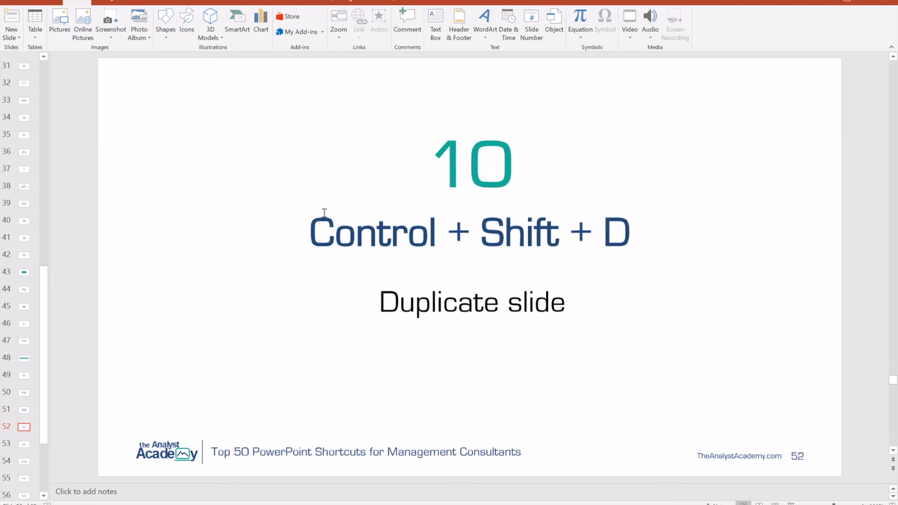
Step: On slide 53, enter the Enter/Exit shape box's text with F2, exit with Esc, then go to slide 54
{"action": "left_click", "coordinate": [355, 217]}
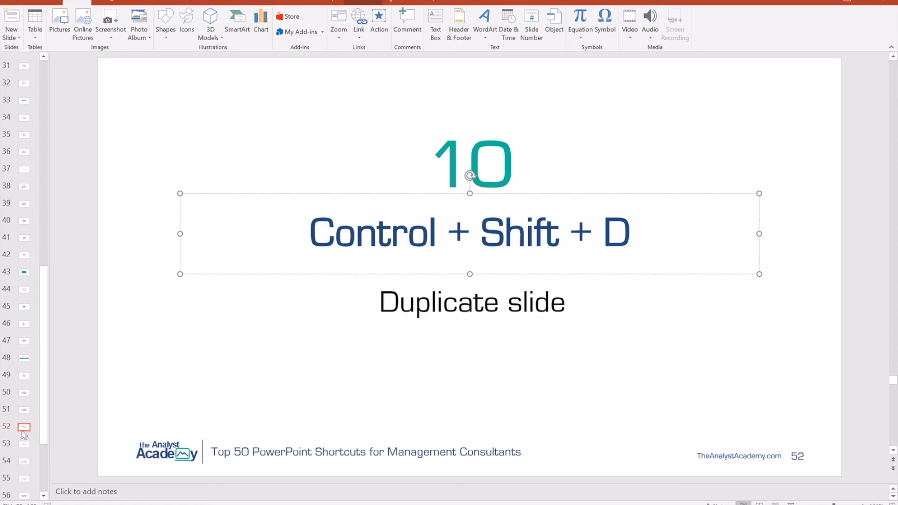
{"action": "key", "text": "Page_Down"}
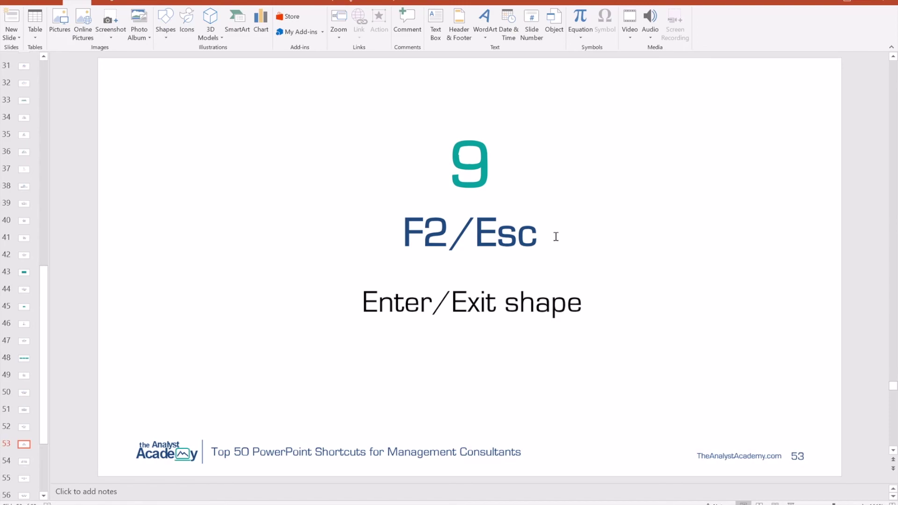
{"action": "left_click", "coordinate": [410, 309]}
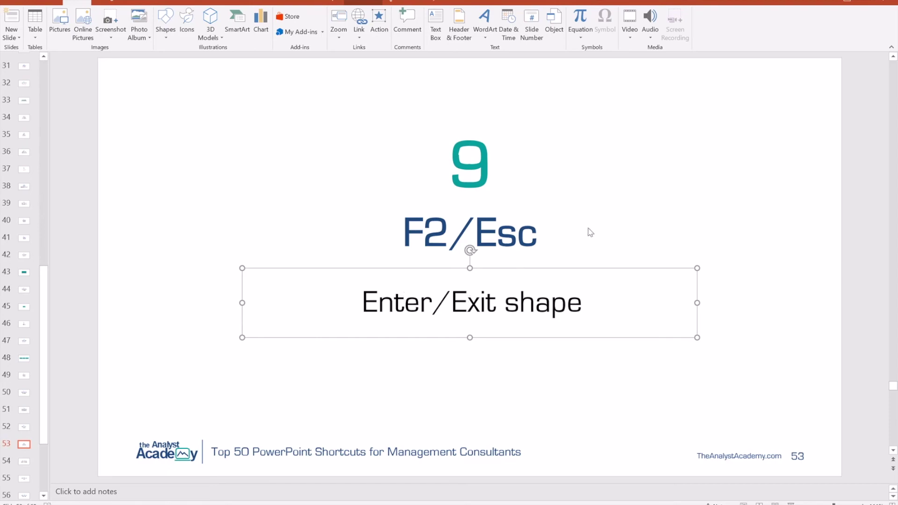
{"action": "key", "text": "F2"}
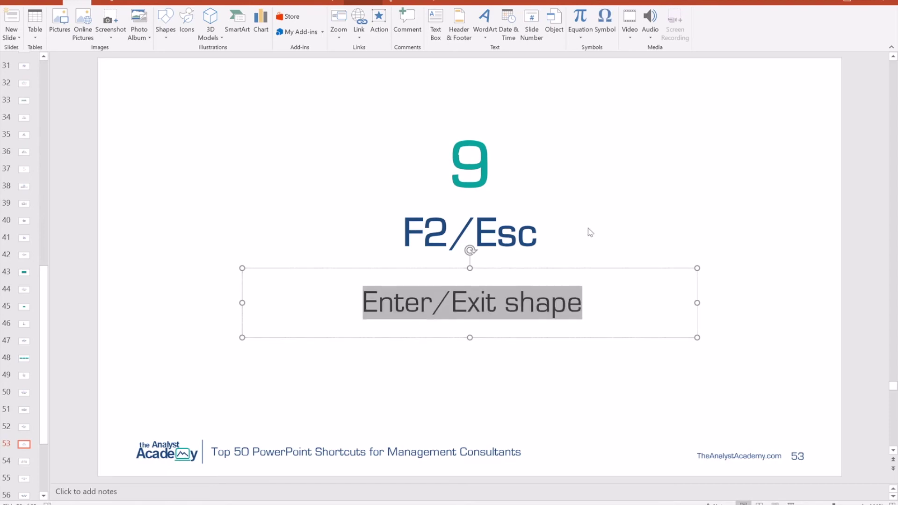
{"action": "key", "text": "Escape"}
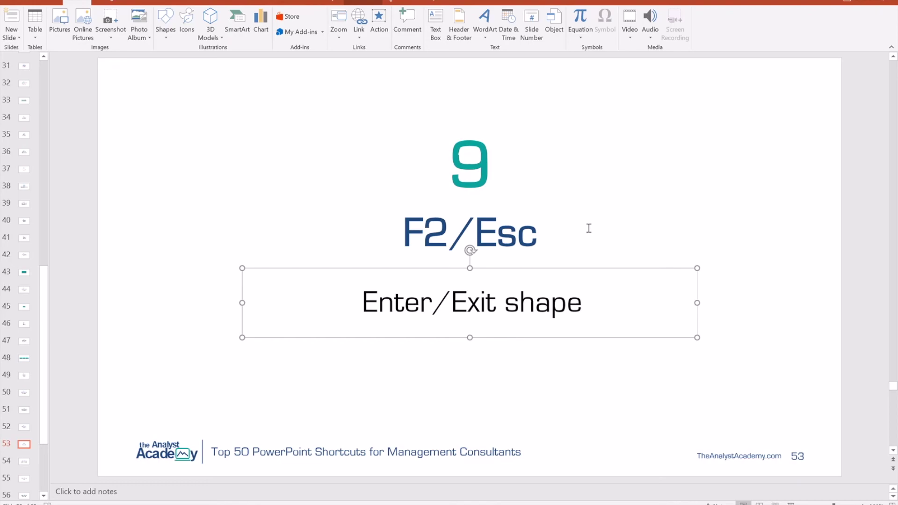
{"action": "key", "text": "Page_Down"}
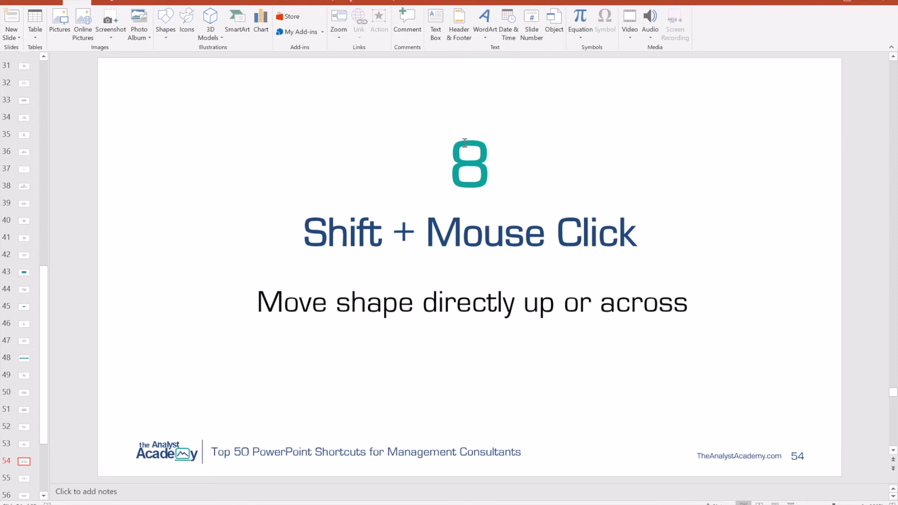
Step: Shift-drag slide 54's 8 in a straight line across the slide, then advance to slide 55
{"action": "left_click", "coordinate": [465, 143]}
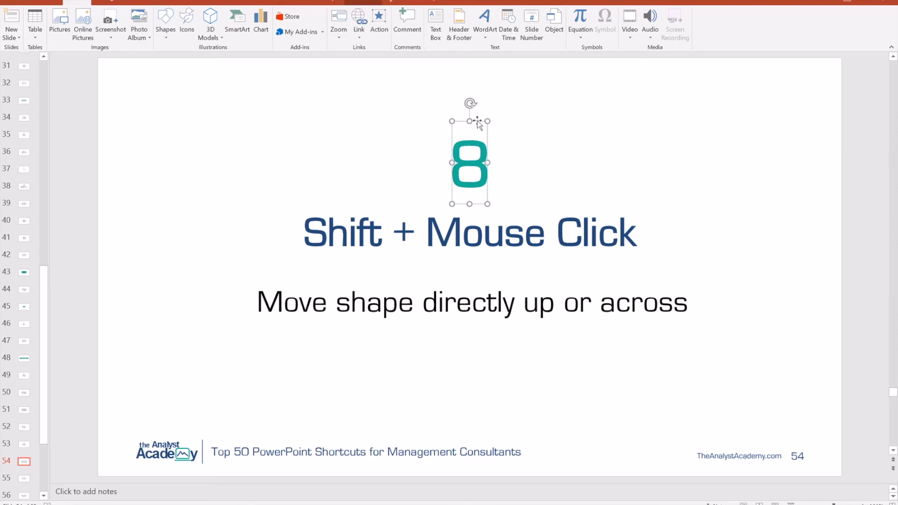
{"action": "mouse_move", "coordinate": [477, 121]}
{"action": "left_mouse_down"}
{"action": "mouse_move", "coordinate": [533, 114]}
{"action": "mouse_move", "coordinate": [533, 127]}
{"action": "mouse_move", "coordinate": [556, 134]}
{"action": "mouse_move", "coordinate": [576, 124]}
{"action": "mouse_move", "coordinate": [573, 112]}
{"action": "mouse_move", "coordinate": [489, 116]}
{"action": "mouse_move", "coordinate": [569, 120]}
{"action": "mouse_move", "coordinate": [501, 103]}
{"action": "mouse_move", "coordinate": [493, 121]}
{"action": "mouse_move", "coordinate": [471, 118]}
{"action": "mouse_move", "coordinate": [488, 120]}
{"action": "left_mouse_up"}
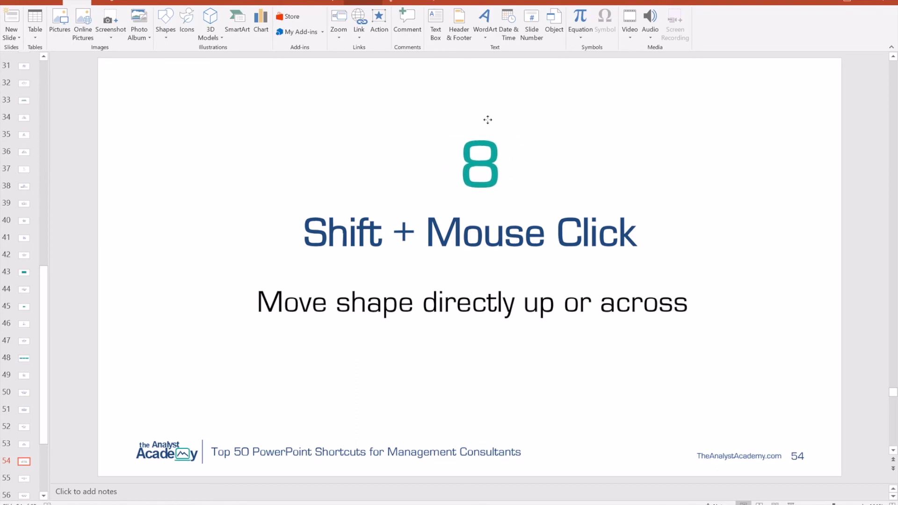
{"action": "left_click_drag", "start_coordinate": [488, 119], "coordinate": [477, 121]}
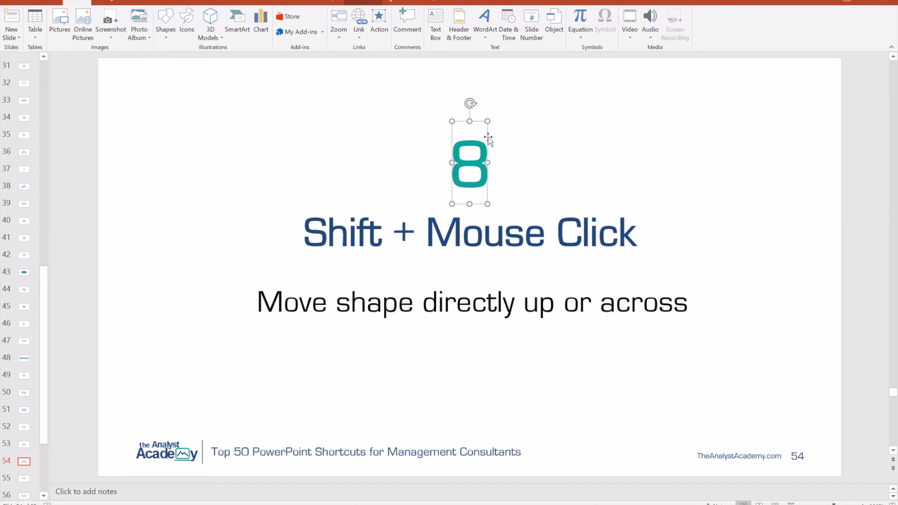
{"action": "left_click_drag", "start_coordinate": [488, 138], "coordinate": [472, 119]}
{"action": "key", "text": "Page_Down"}
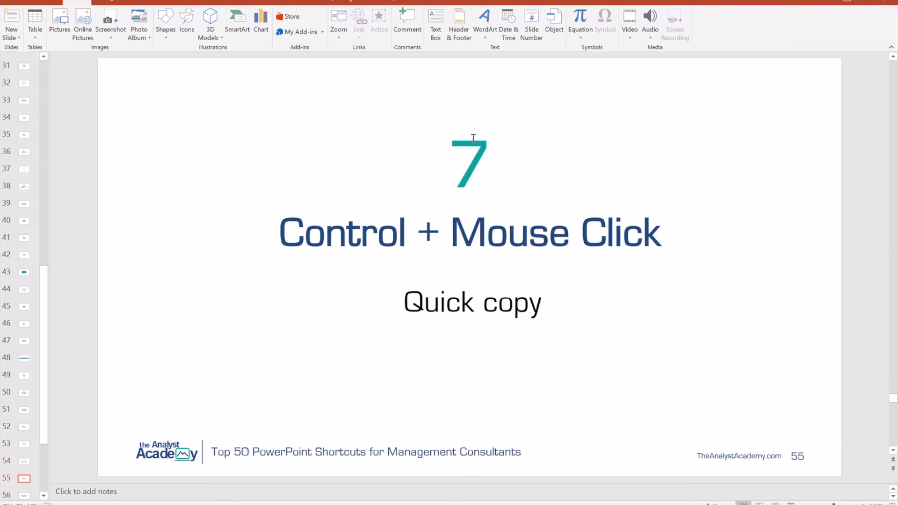
Step: Ctrl-drag slide 55's 7 to make quick copies, undo them, then advance to slide 56
{"action": "left_click", "coordinate": [476, 135]}
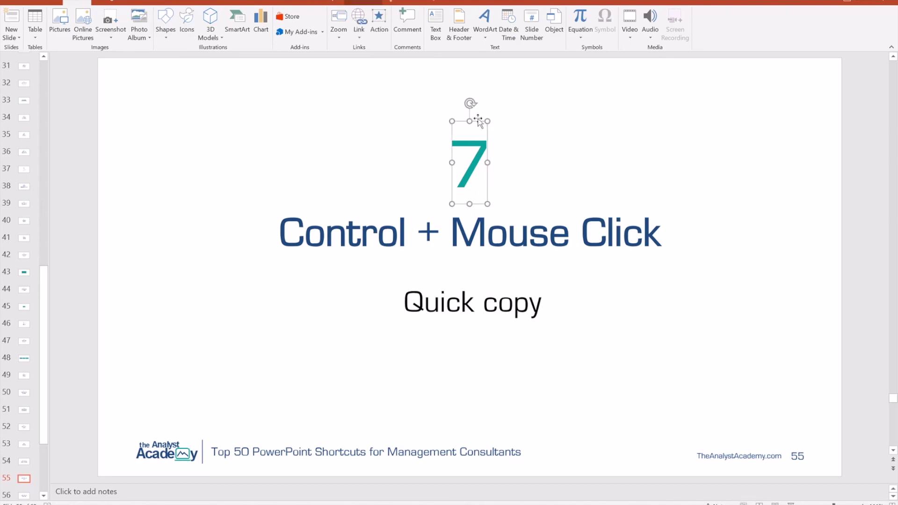
{"action": "left_click_drag", "start_coordinate": [478, 121], "coordinate": [653, 119]}
{"action": "key", "text": "ctrl+z"}
{"action": "key", "text": "ctrl+z"}
{"action": "key", "text": "ctrl+z"}
{"action": "left_click_drag", "start_coordinate": [480, 121], "coordinate": [423, 126]}
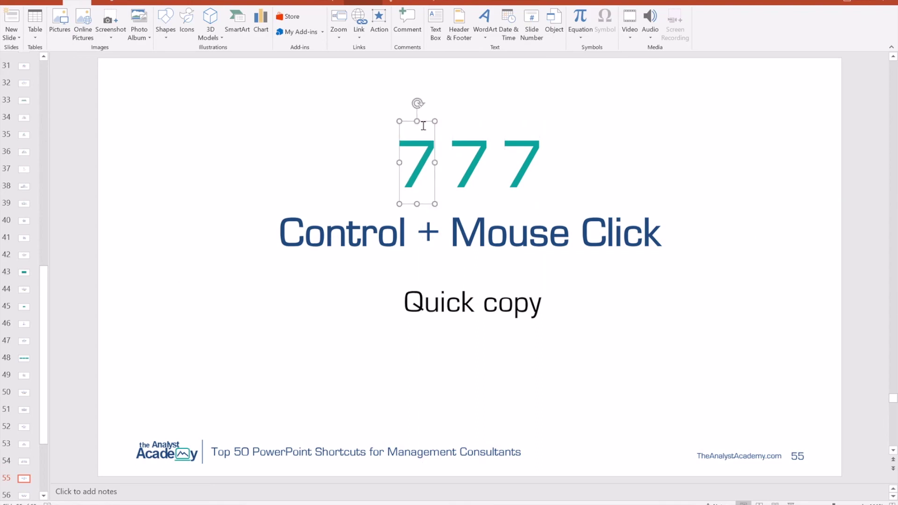
{"action": "key", "text": "ctrl+z"}
{"action": "key", "text": "ctrl+z"}
{"action": "key", "text": "Page_Down"}
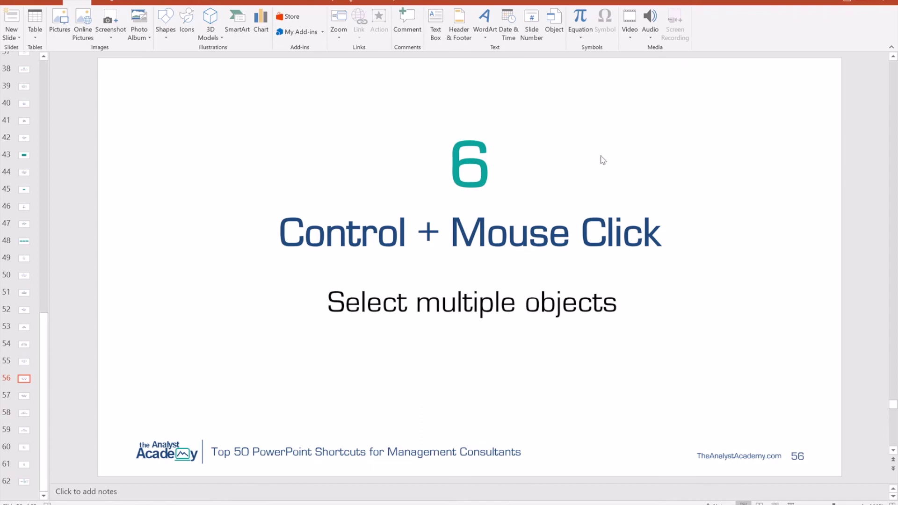
Step: Ctrl-select slide 56's subtitle, title and 6, drag them right together, then undo the move
{"action": "left_click", "coordinate": [491, 288]}
{"action": "left_click", "coordinate": [490, 231], "text": "ctrl"}
{"action": "left_click", "coordinate": [469, 168], "text": "ctrl"}
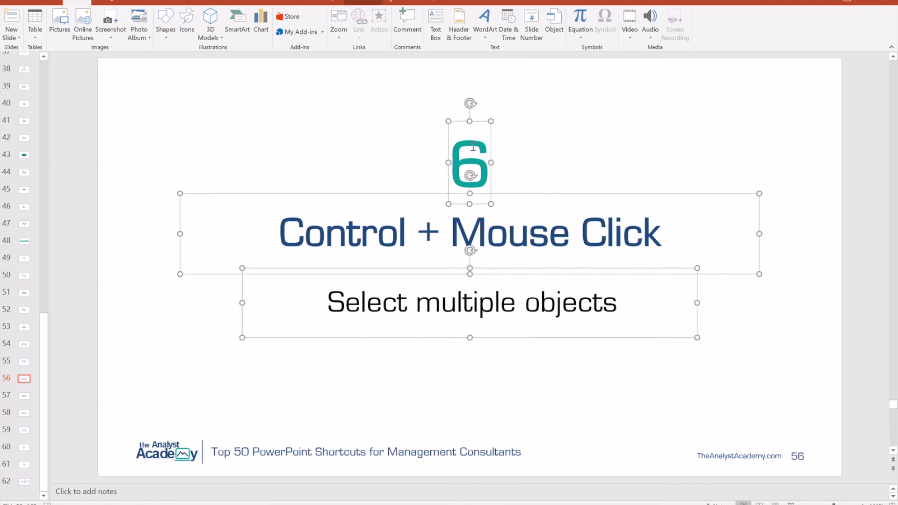
{"action": "left_click_drag", "start_coordinate": [482, 120], "coordinate": [617, 116]}
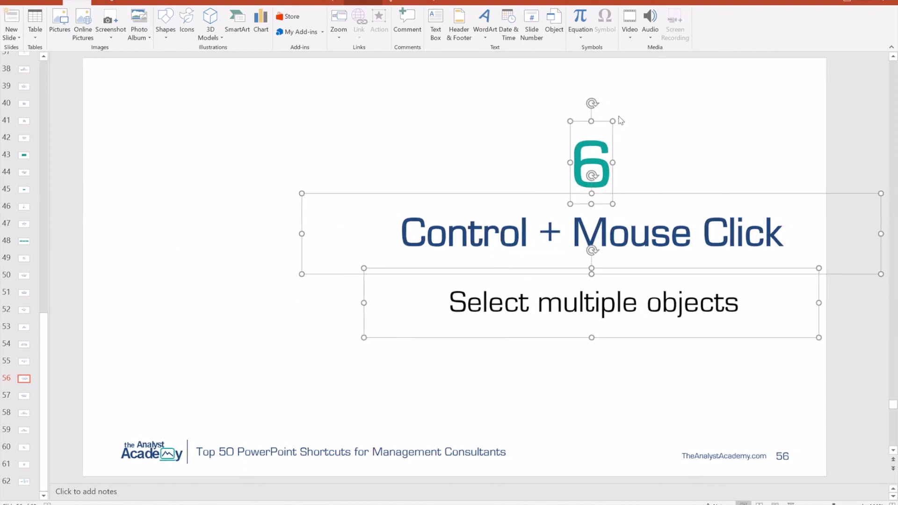
{"action": "key", "text": "ctrl+z"}
Step: On slide 57, paste the title's formatting onto the subtitle with Ctrl+Shift+C/V, undo, and advance
{"action": "key", "text": "Page_Down"}
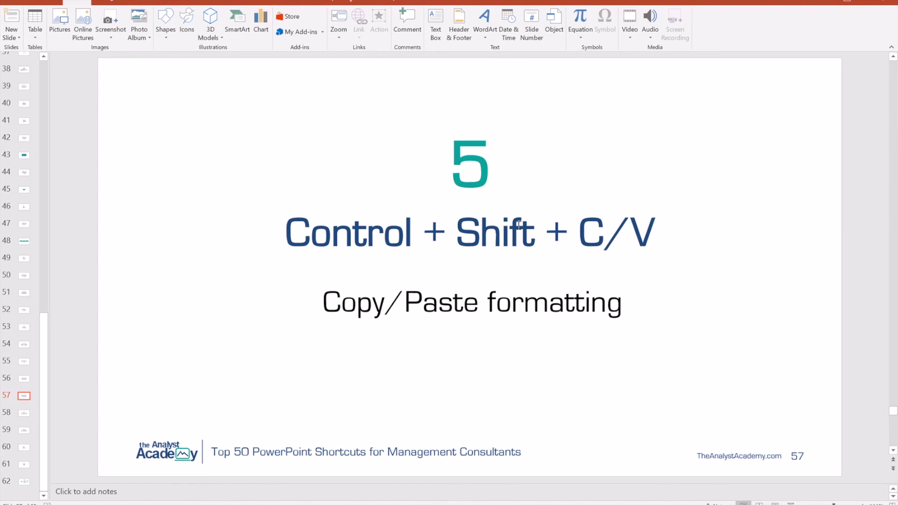
{"action": "left_click", "coordinate": [514, 218]}
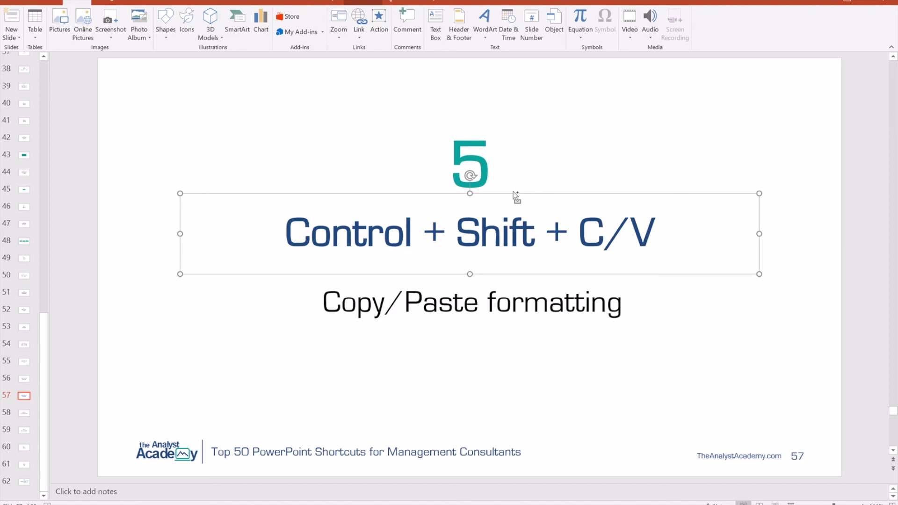
{"action": "key", "text": "Escape"}
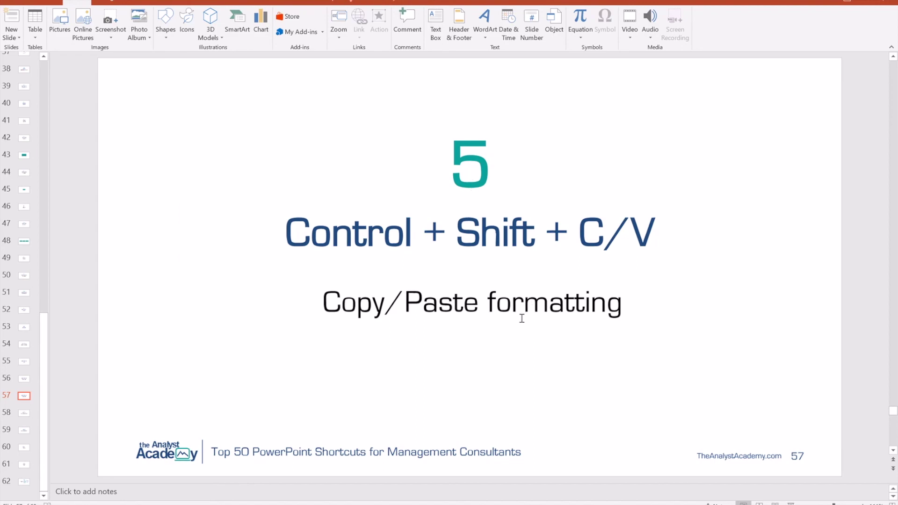
{"action": "left_click", "coordinate": [517, 306]}
{"action": "key", "text": "ctrl+shift+v"}
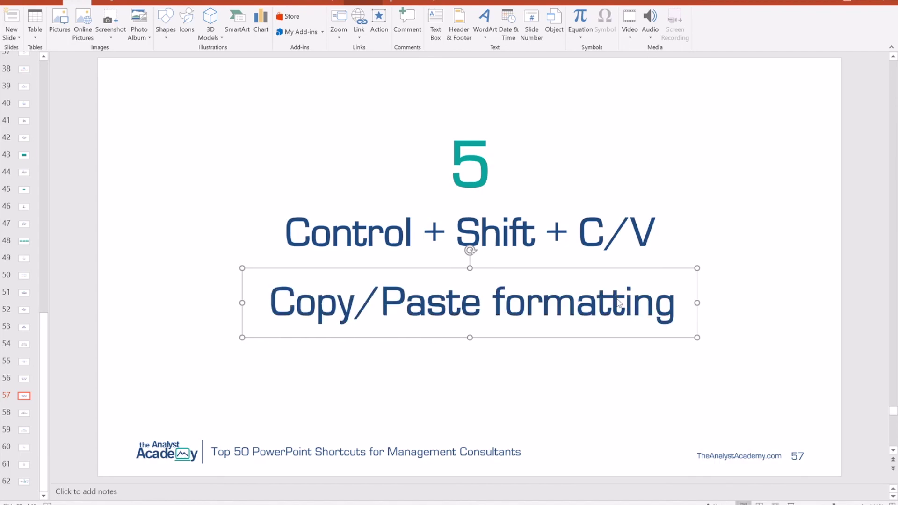
{"action": "key", "text": "ctrl+z"}
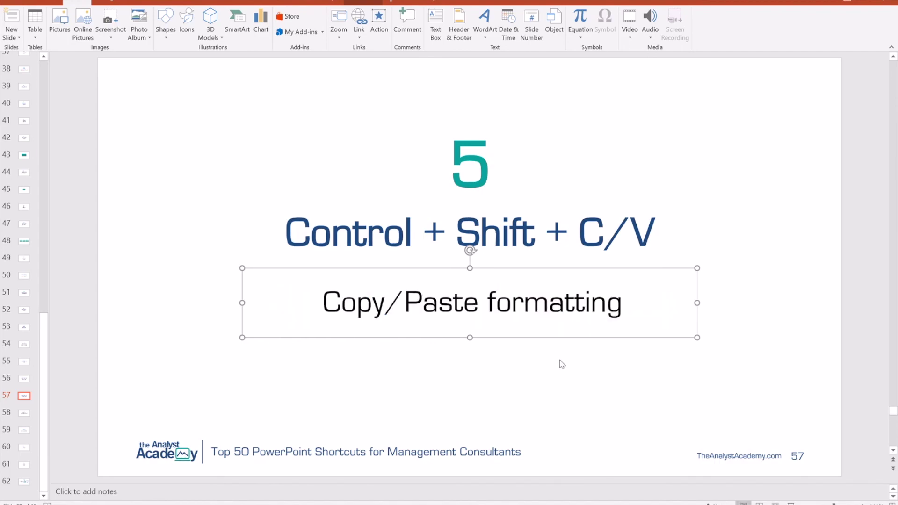
{"action": "key", "text": "Page_Down"}
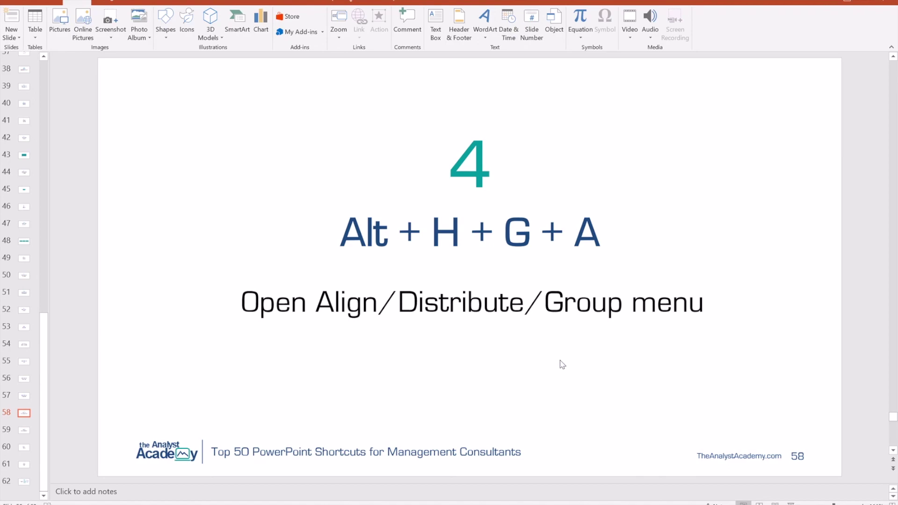
Step: Show the Arrange > Align menu on slide 58 via Alt+H+G+A, then close it and advance to slide 59
{"action": "key", "text": "alt"}
{"action": "key", "text": "h"}
{"action": "key", "text": "g"}
{"action": "key", "text": "a"}
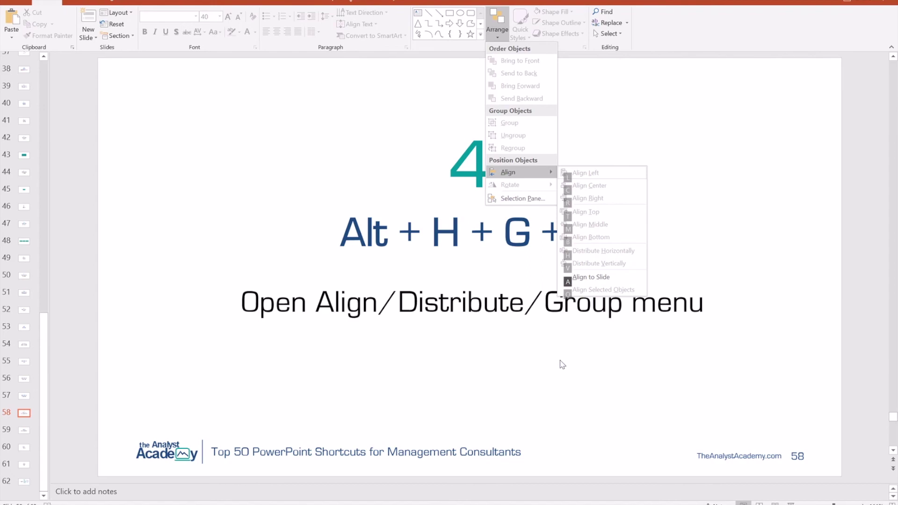
{"action": "key", "text": "Escape"}
{"action": "key", "text": "Page_Down"}
Step: Demonstrate Ctrl+A on slide 59: all subtitle text, all slide objects, then all slides in the thumbnail pane
{"action": "left_click", "coordinate": [367, 304]}
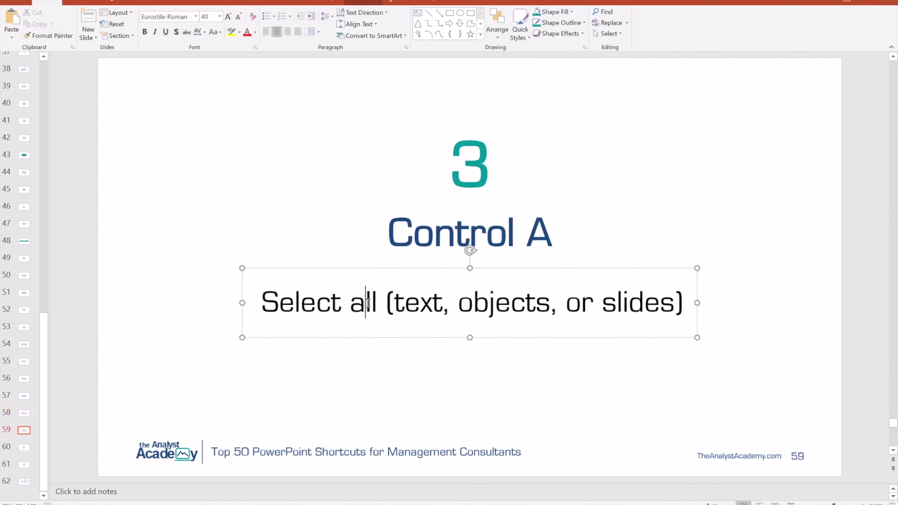
{"action": "key", "text": "ctrl+a"}
{"action": "key", "text": "Escape"}
{"action": "key", "text": "ctrl+a"}
{"action": "left_click", "coordinate": [650, 252]}
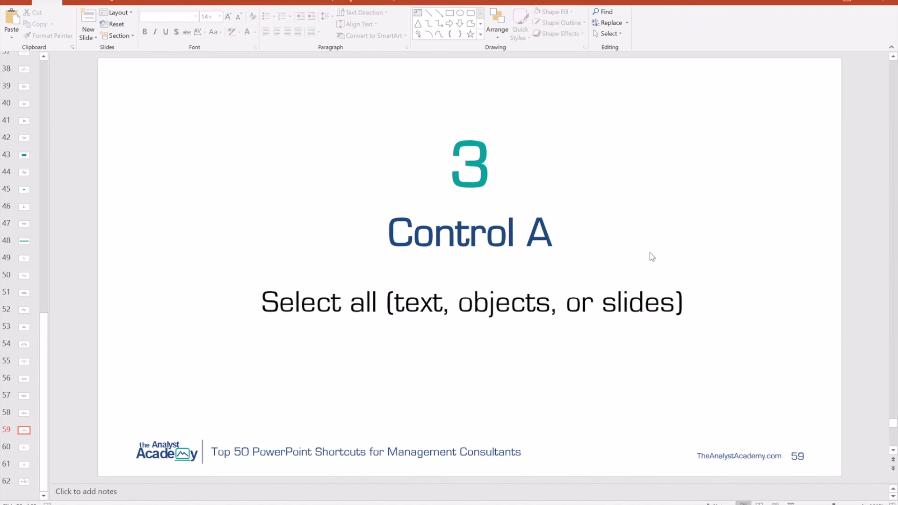
{"action": "left_click", "coordinate": [40, 436]}
{"action": "key", "text": "ctrl+a"}
{"action": "left_click", "coordinate": [691, 249]}
Step: Underline the Z in slide 60's title with Ctrl+U, then save the deck with Ctrl+S on slide 61
{"action": "scroll", "coordinate": [691, 249], "scroll_direction": "down", "scroll_amount": 1}
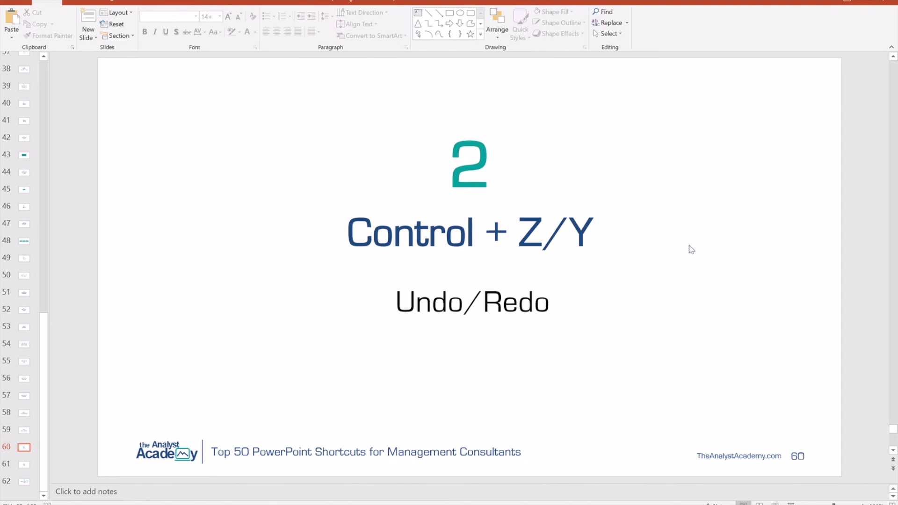
{"action": "double_click", "coordinate": [528, 229]}
{"action": "key", "text": "ctrl+u"}
{"action": "scroll", "coordinate": [529, 226], "scroll_direction": "down", "scroll_amount": 1}
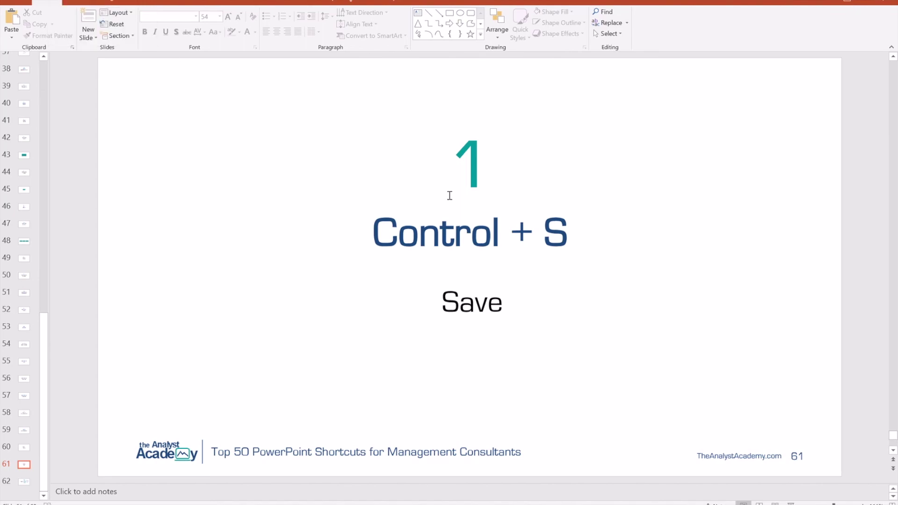
{"action": "key", "text": "ctrl+s"}
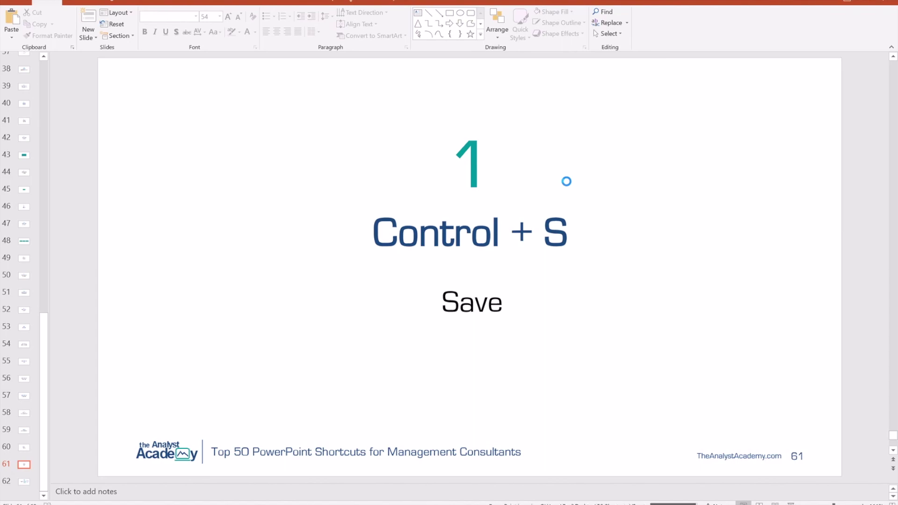